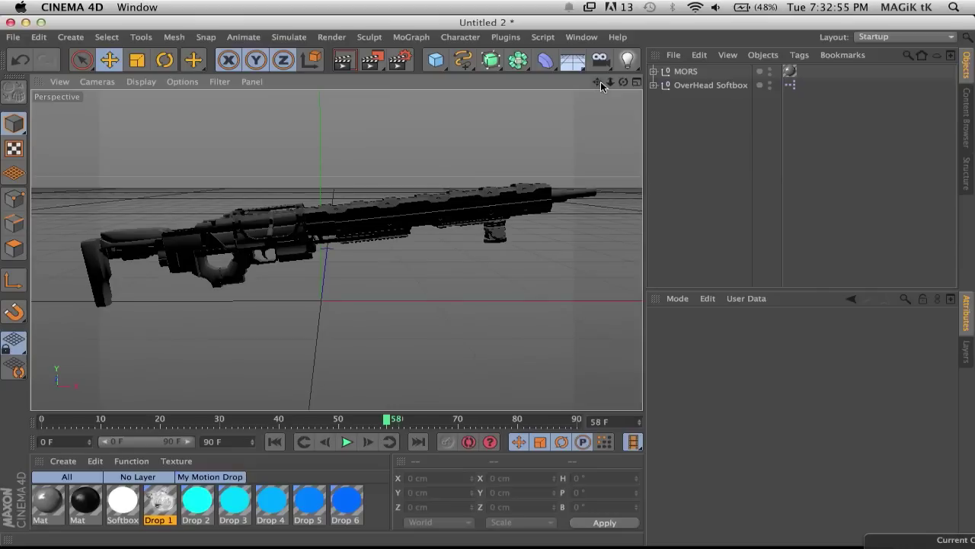
# Select the MORS rifle and view it from slightly different angles in the perspective view.
pyautogui.click(690, 71)
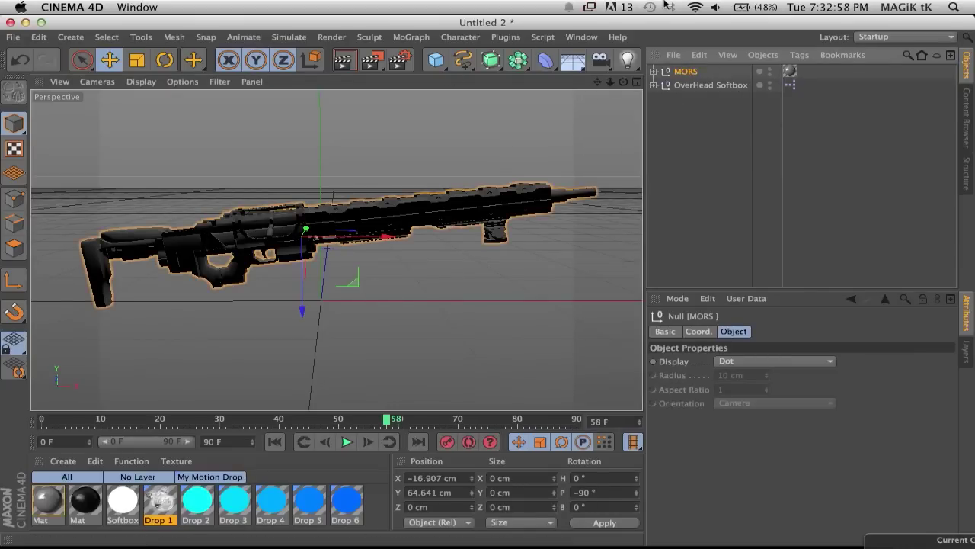
pyautogui.moveTo(625, 83); pyautogui.dragTo(634, 82)
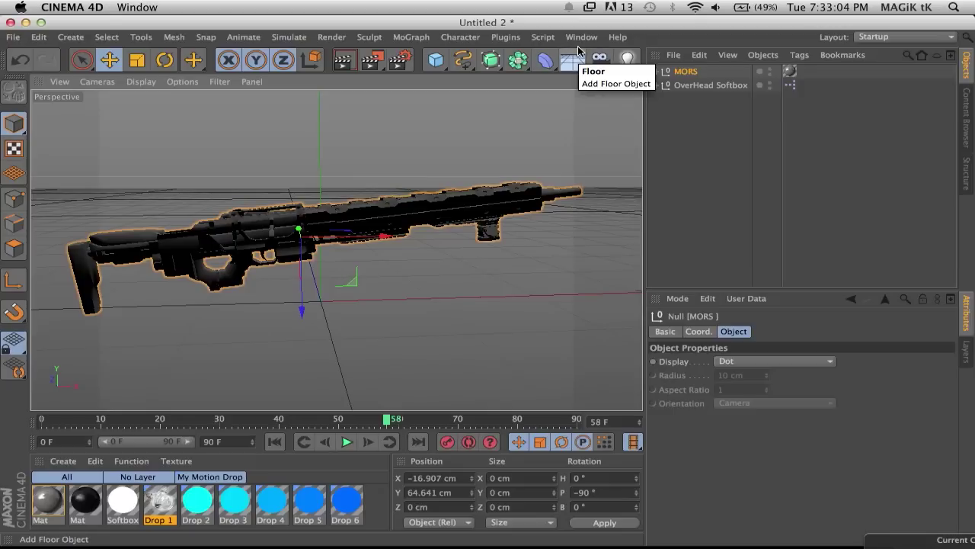
pyautogui.moveTo(623, 81); pyautogui.dragTo(630, 83)
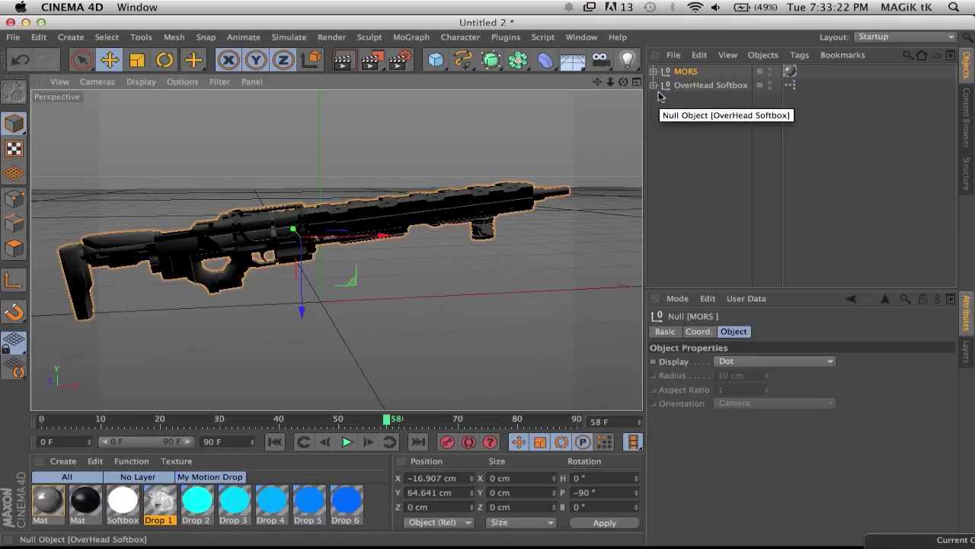
pyautogui.moveTo(623, 81); pyautogui.dragTo(335, 250)
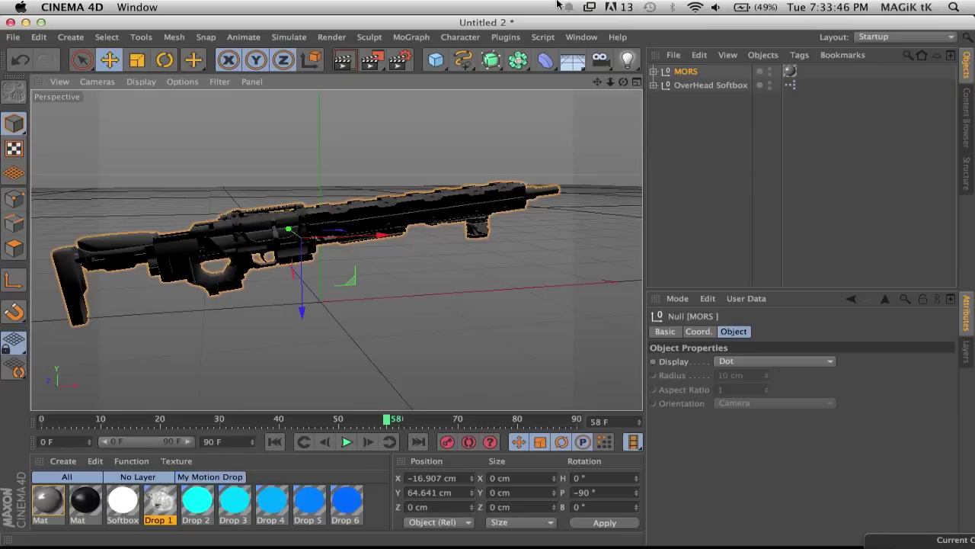
pyautogui.click(581, 37)
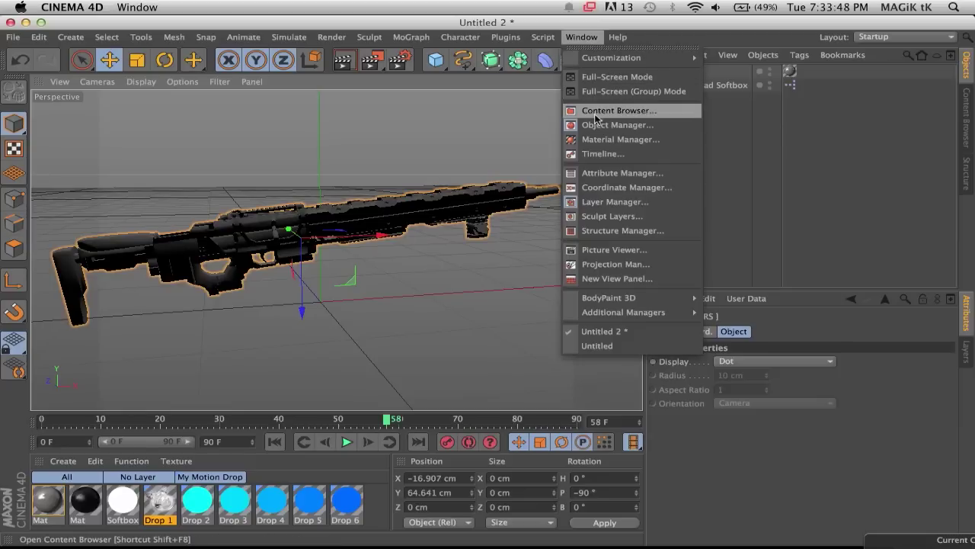
pyautogui.click(466, 166)
# Switch to Finder and open the Applications folder.
pyautogui.moveTo(102, 539)
pyautogui.click(61, 525)
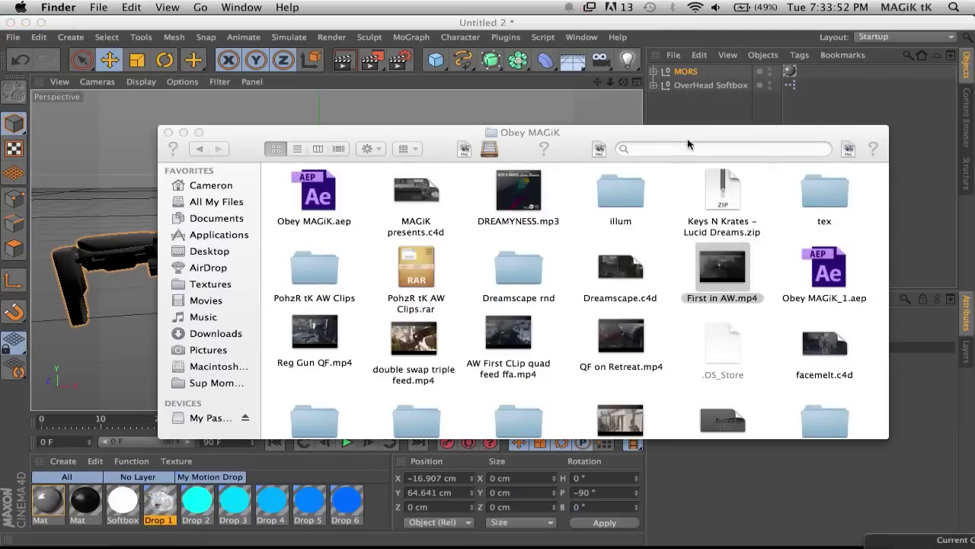
pyautogui.moveTo(667, 140); pyautogui.dragTo(618, 118)
pyautogui.click(628, 127)
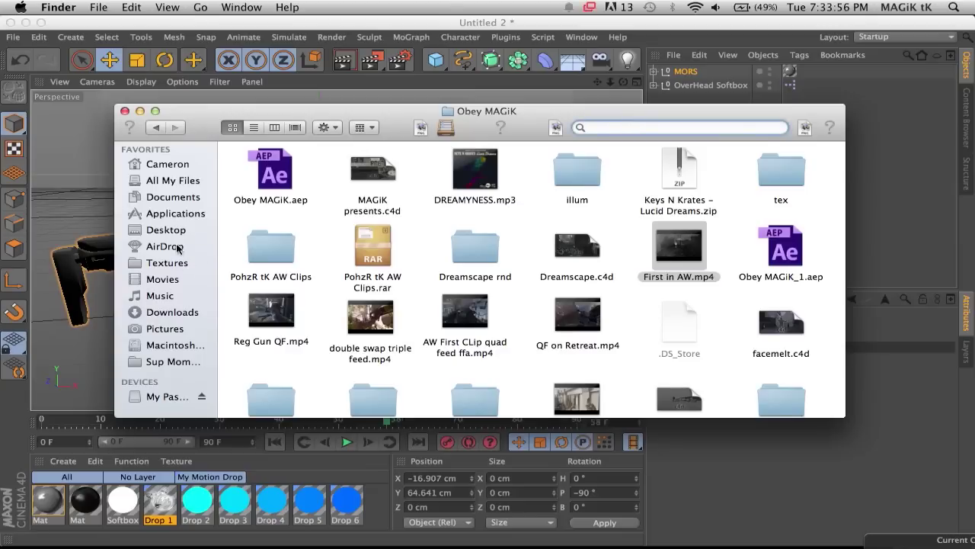
pyautogui.click(175, 215)
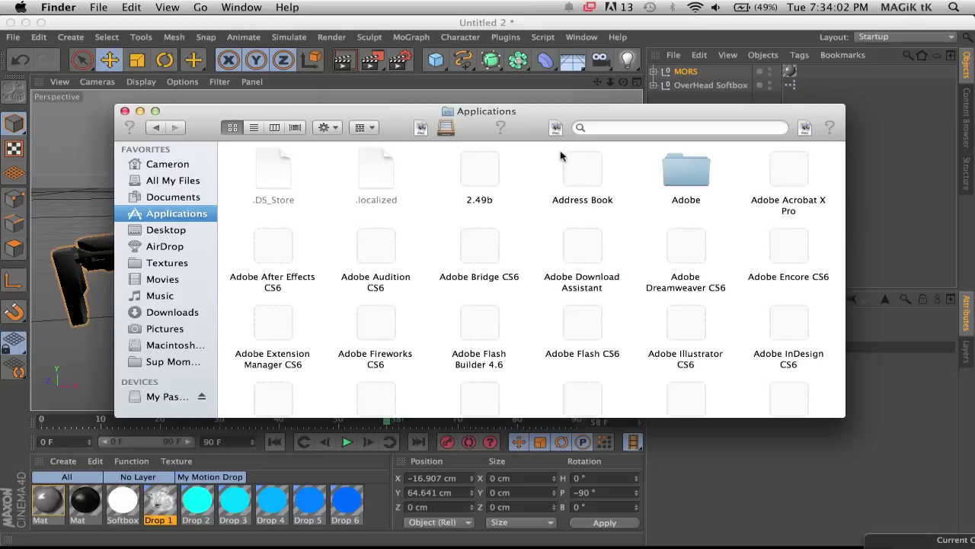
# Open the CINEMA 4D R14 program folder inside Applications > MAXON.
pyautogui.scroll(-5, 642, 304)
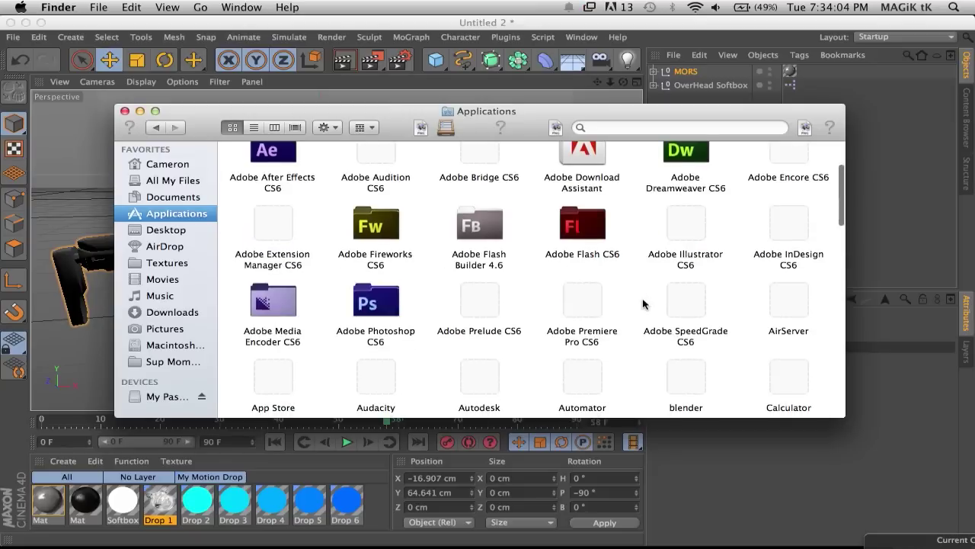
pyautogui.scroll(-2, 642, 304)
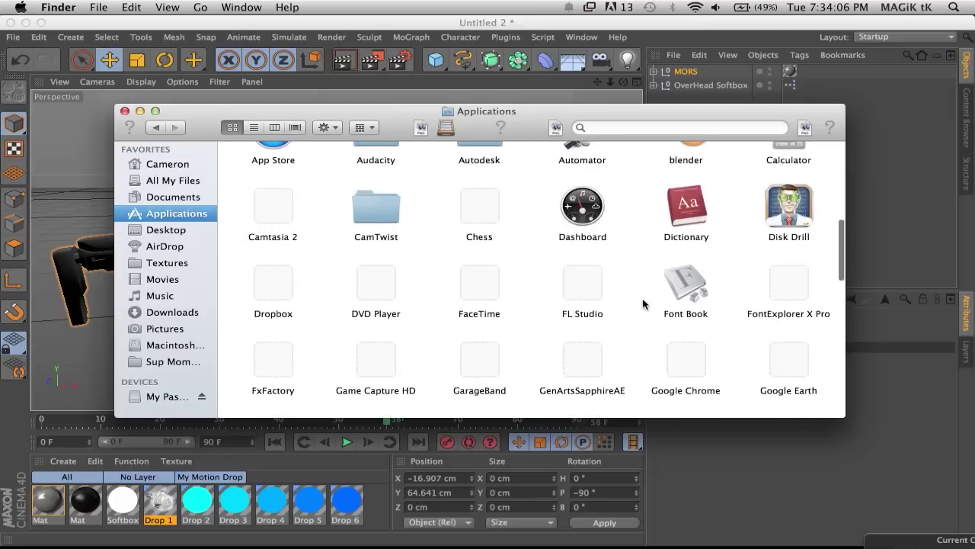
pyautogui.scroll(-5, 642, 304)
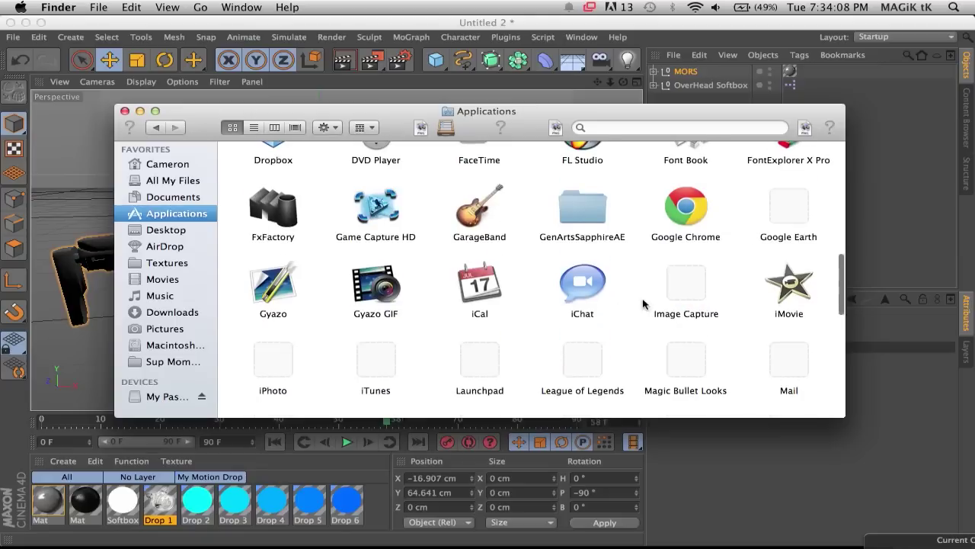
pyautogui.doubleClick(274, 339)
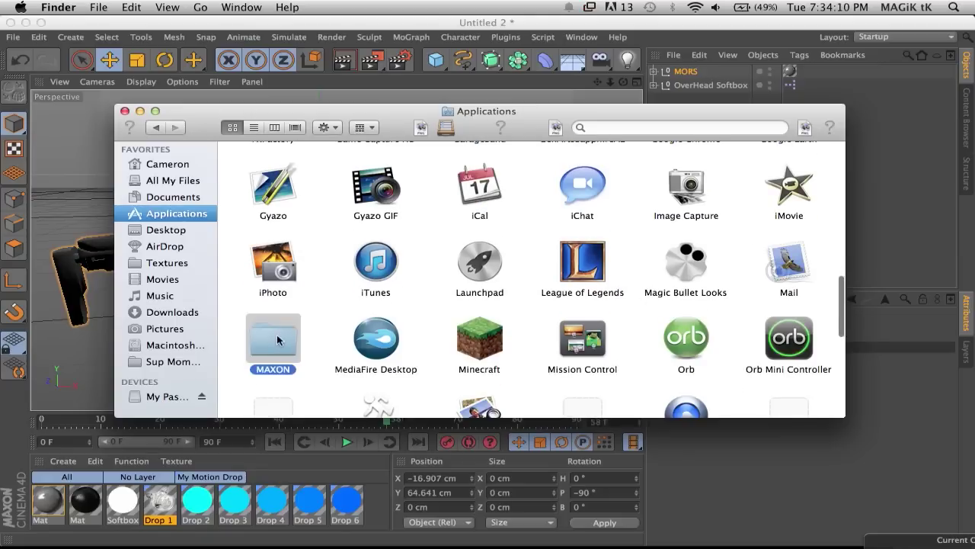
pyautogui.doubleClick(267, 172)
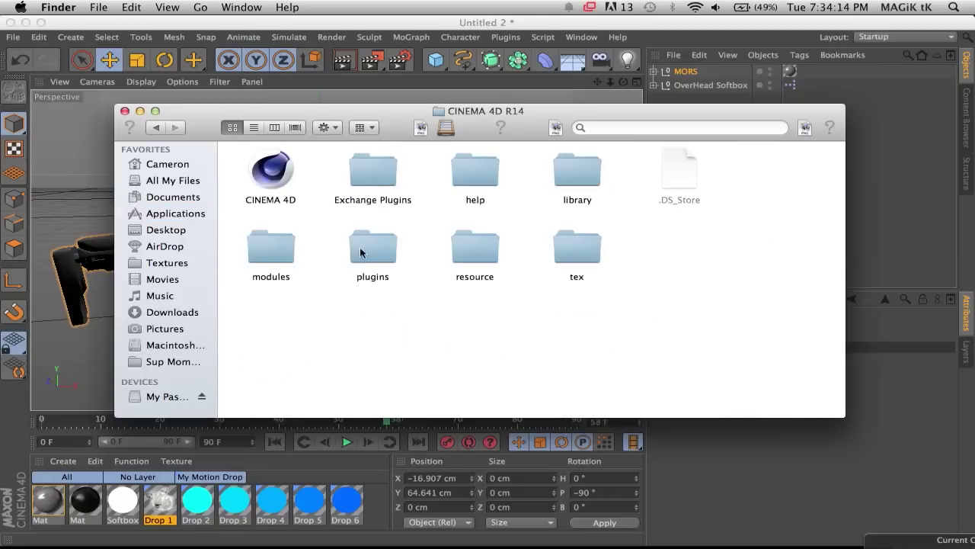
# Open the browser folder inside library, select mmg - motion drop 1.1.lib4d, and close the Finder window.
pyautogui.doubleClick(583, 174)
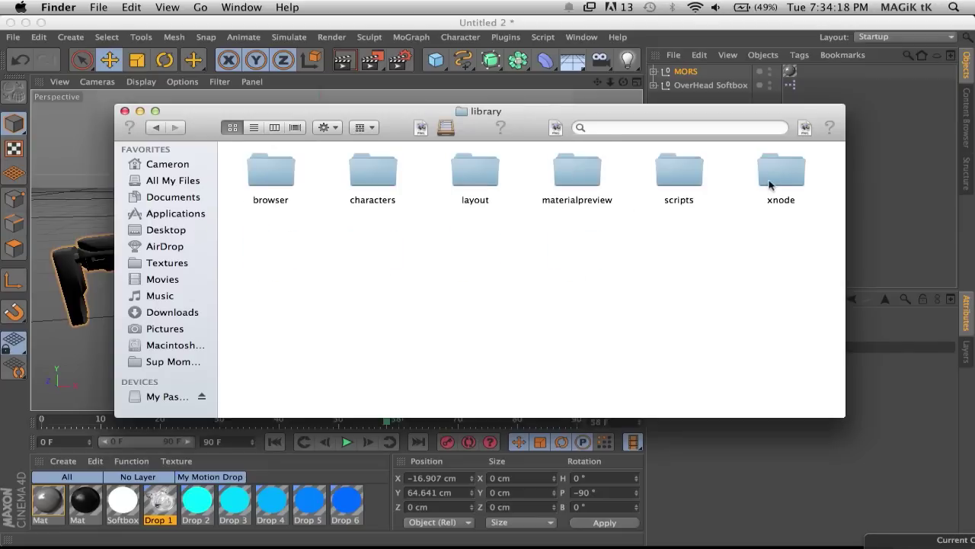
pyautogui.doubleClick(276, 174)
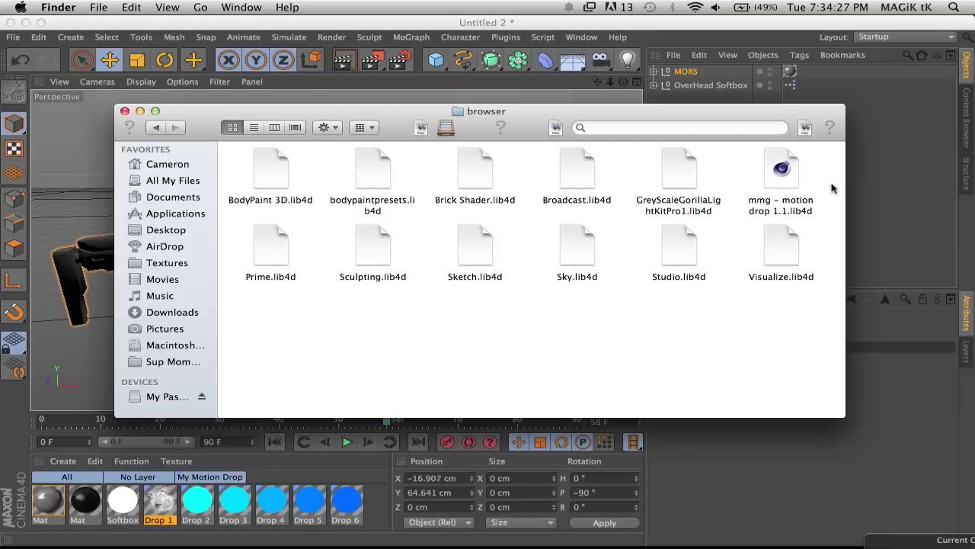
pyautogui.click(786, 179)
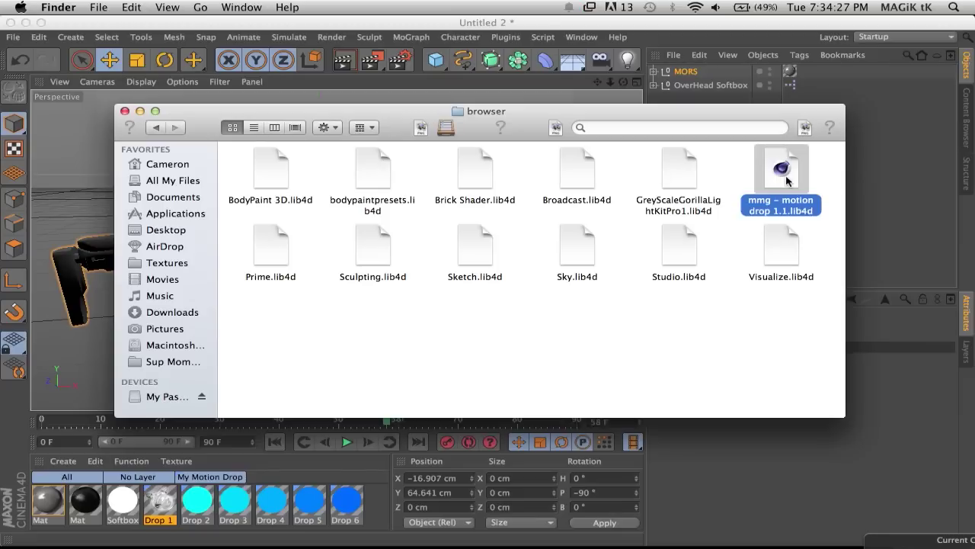
pyautogui.click(158, 127)
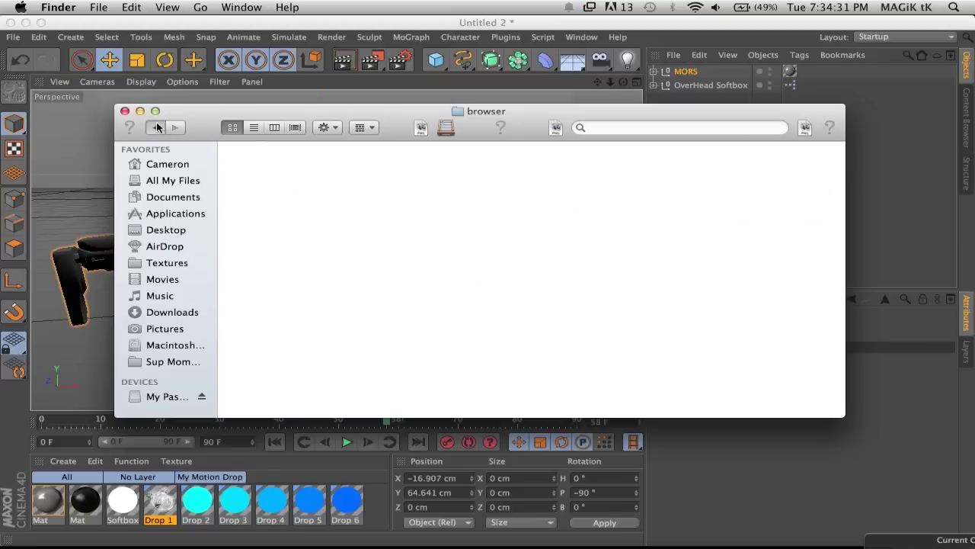
pyautogui.click(125, 111)
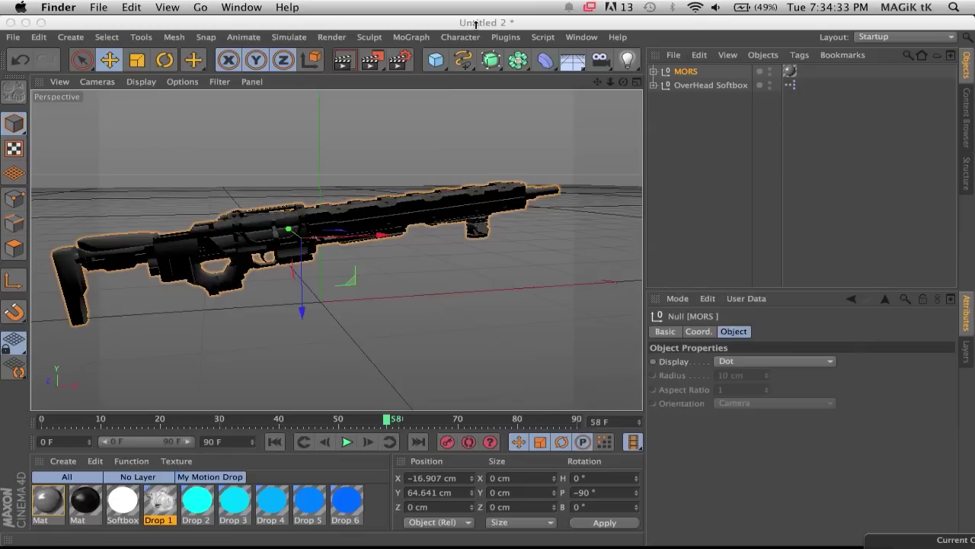
# Switch back to CINEMA 4D and open the Content Browser.
pyautogui.click(476, 25)
pyautogui.click(584, 38)
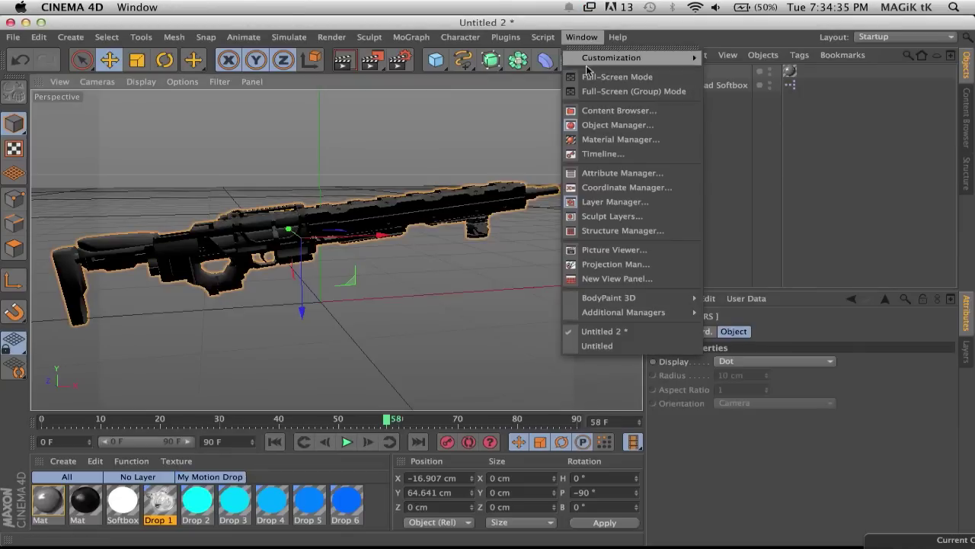
pyautogui.click(614, 113)
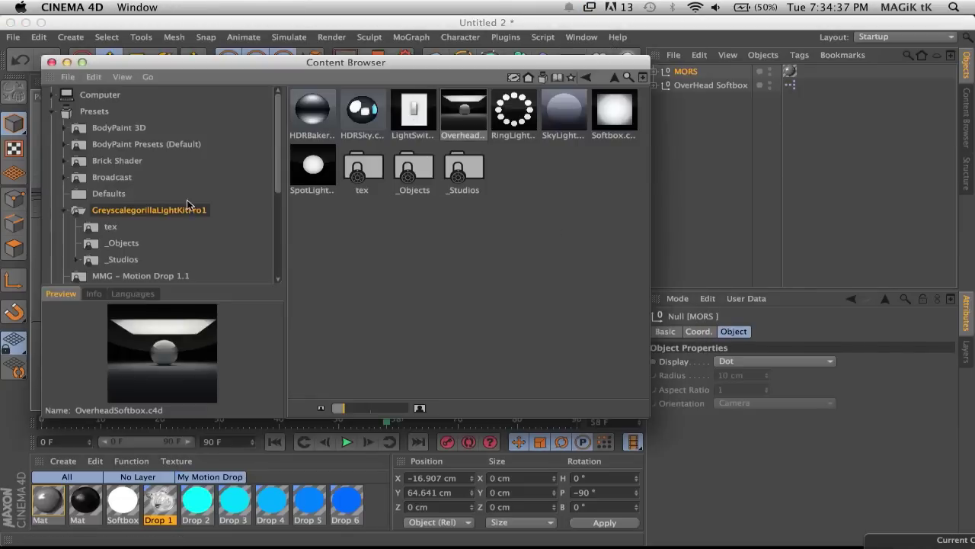
# Add the Motion Drop preset from the MMG - Motion Drop 1.1 library to the scene and close the Content Browser.
pyautogui.scroll(-3, 107, 221)
pyautogui.scroll(3, 142, 177)
pyautogui.click(134, 276)
pyautogui.click(332, 117)
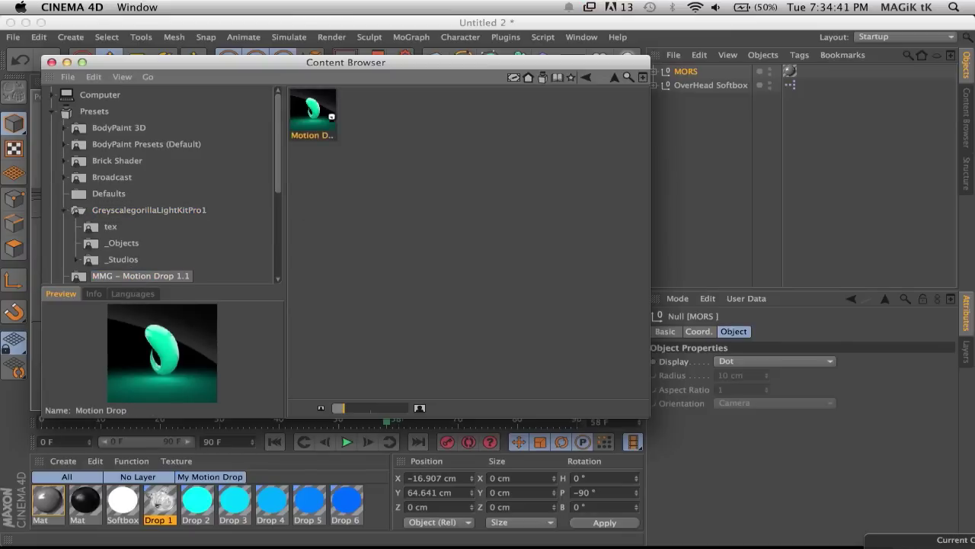
pyautogui.doubleClick(332, 116)
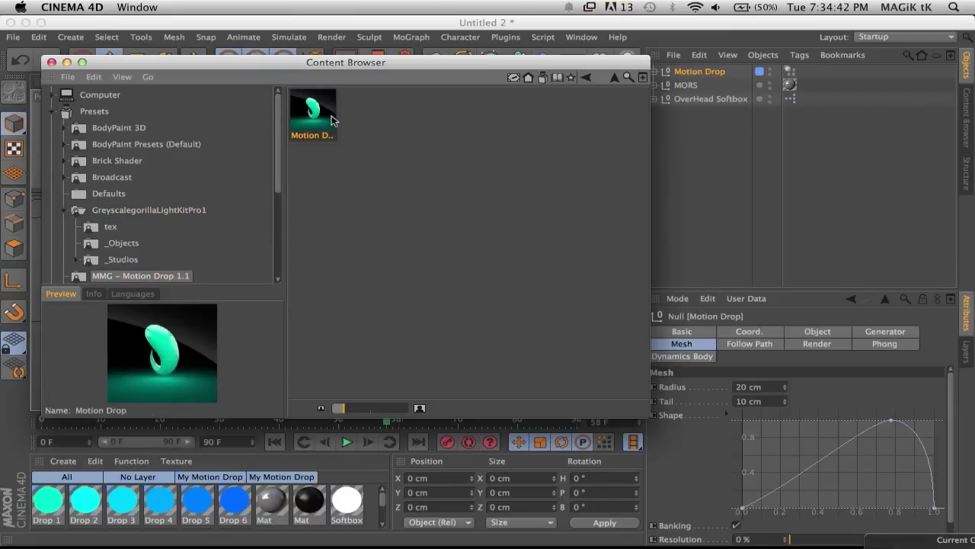
pyautogui.click(51, 62)
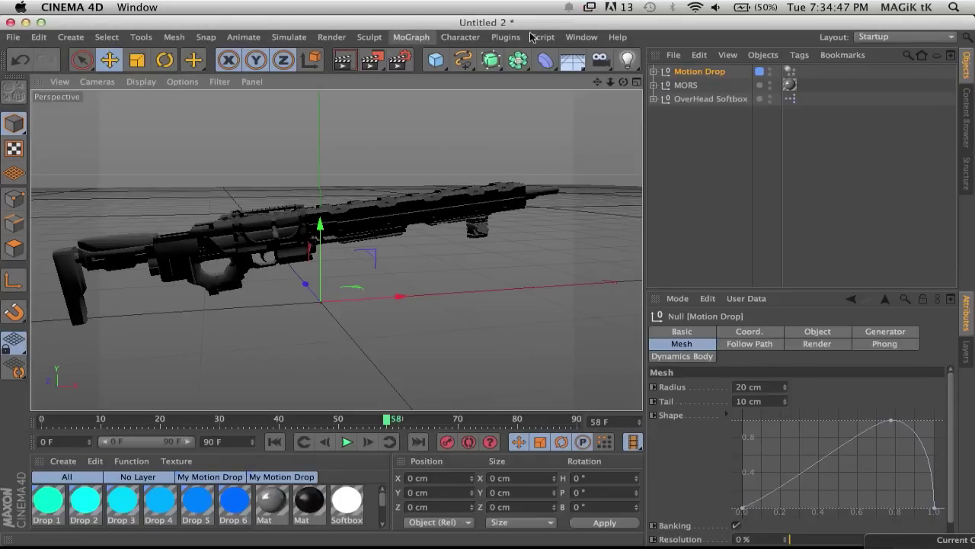
# Hide the MORS rifle and play the Motion Drop animation from frame 0, pausing at frame 37.
pyautogui.moveTo(598, 82); pyautogui.dragTo(653, 84)
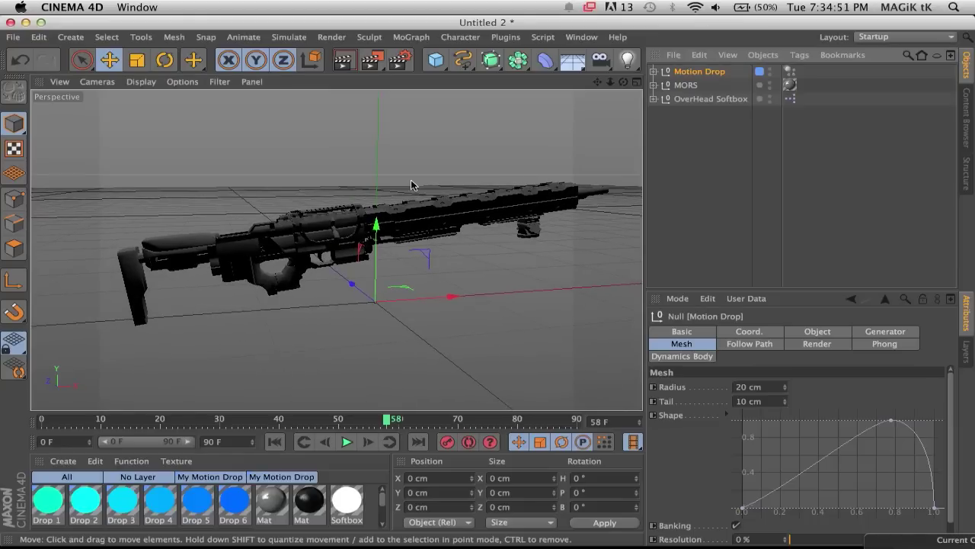
pyautogui.moveTo(80, 420); pyautogui.dragTo(41, 420)
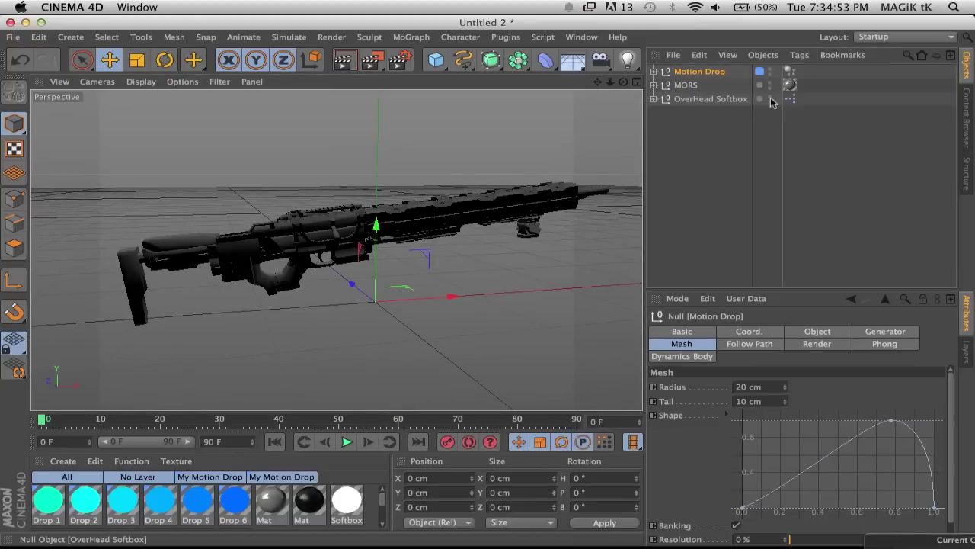
pyautogui.click(770, 84)
pyautogui.click(346, 442)
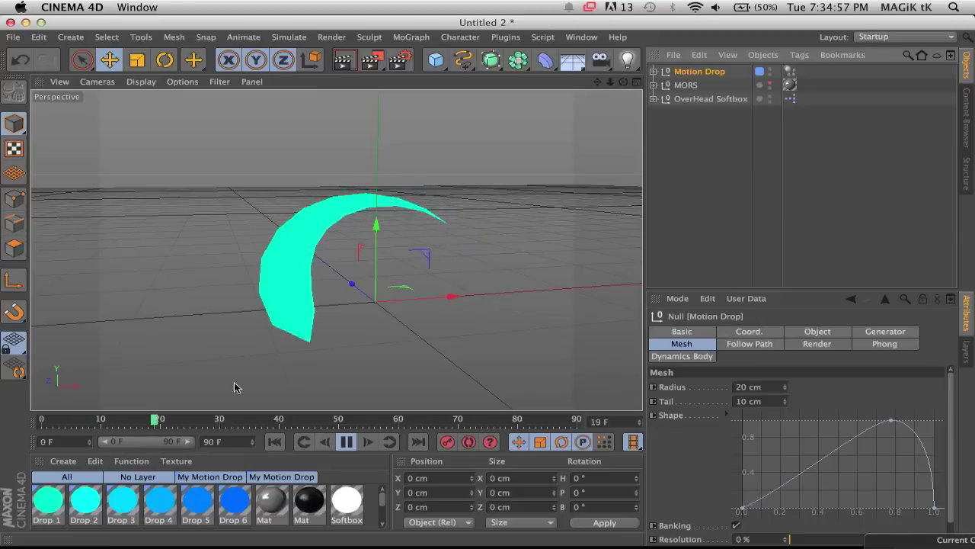
pyautogui.click(346, 441)
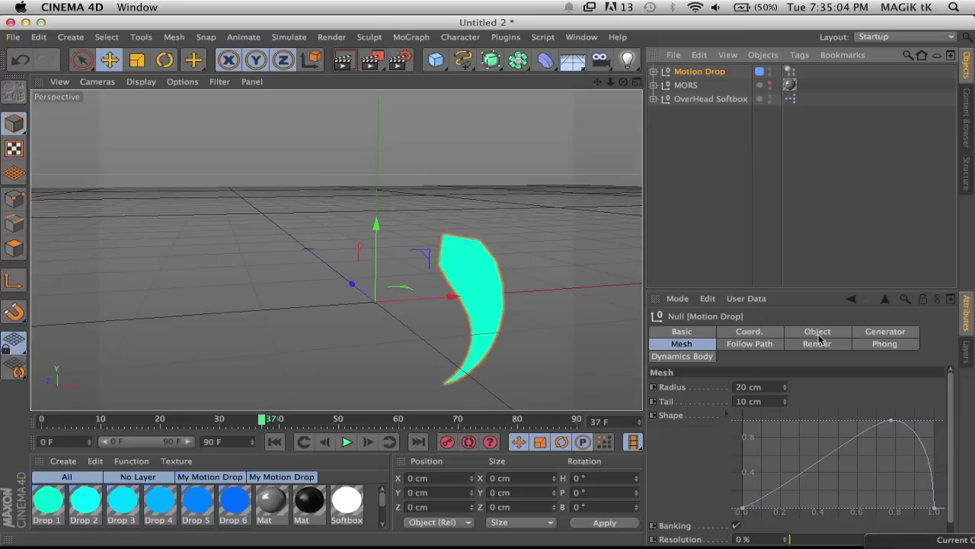
# Increase the Motion Drop's mesh radius to 85.9 cm.
pyautogui.click(752, 387)
pyautogui.scroll(-2, 753, 387)
pyautogui.scroll(12, 752, 387)
pyautogui.scroll(20, 753, 387)
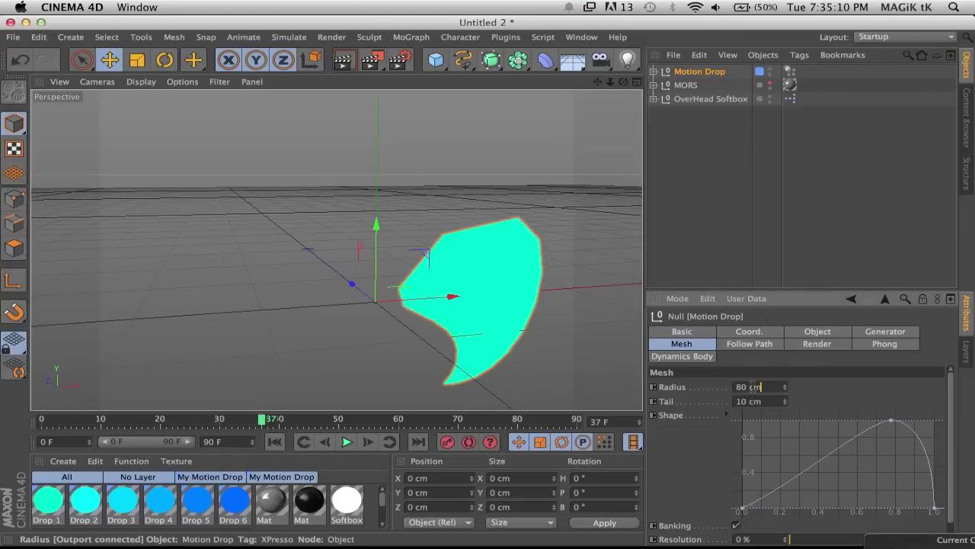
pyautogui.scroll(3, 753, 387)
# Set the Motion Drop's tail length to 10000 cm.
pyautogui.doubleClick(743, 401)
pyautogui.write('000')
pyautogui.press('Left')
pyautogui.press('Left')
pyautogui.press('Left')
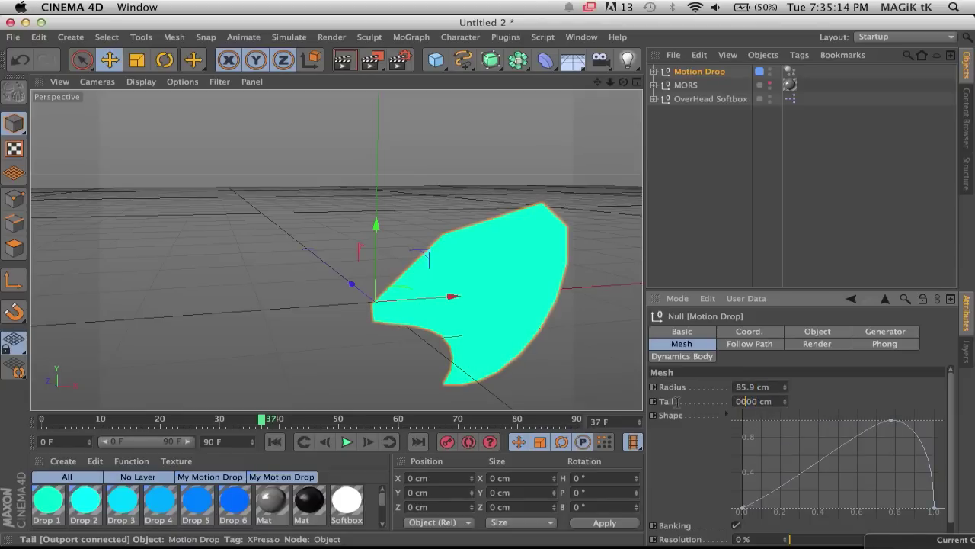
pyautogui.press('Return')
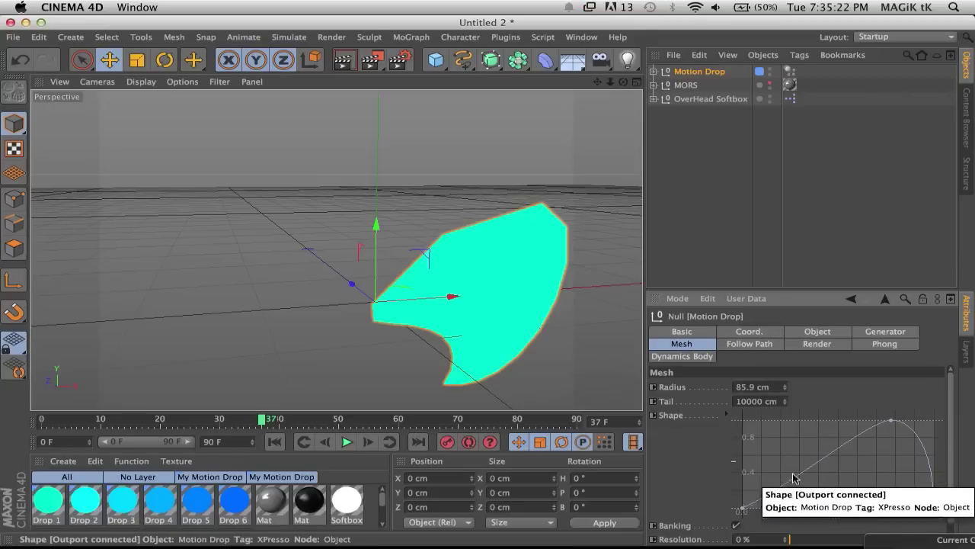
# Raise the start point of the Motion Drop's Shape curve to the graph's upper limit and flatten its tangent.
pyautogui.click(743, 509)
pyautogui.moveTo(743, 509); pyautogui.dragTo(743, 420)
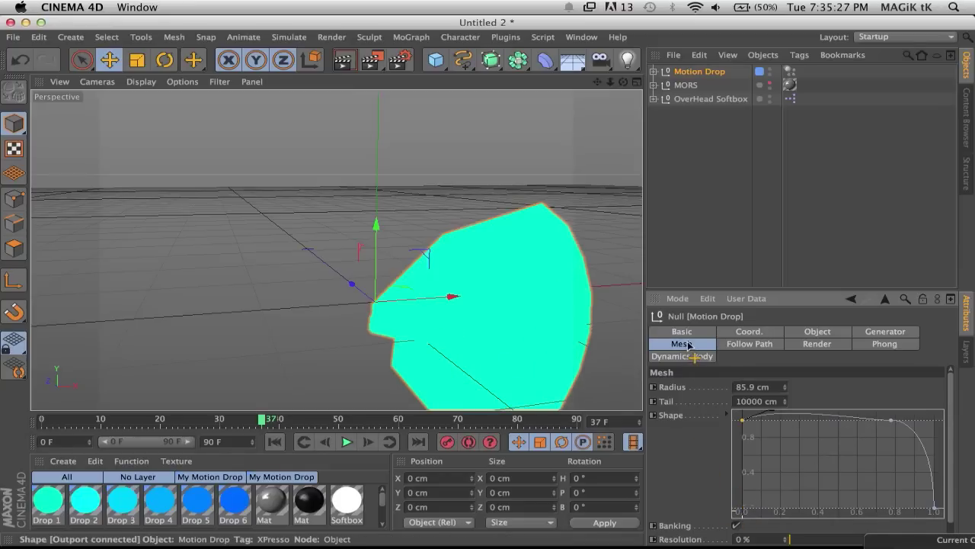
pyautogui.moveTo(776, 415); pyautogui.dragTo(781, 423)
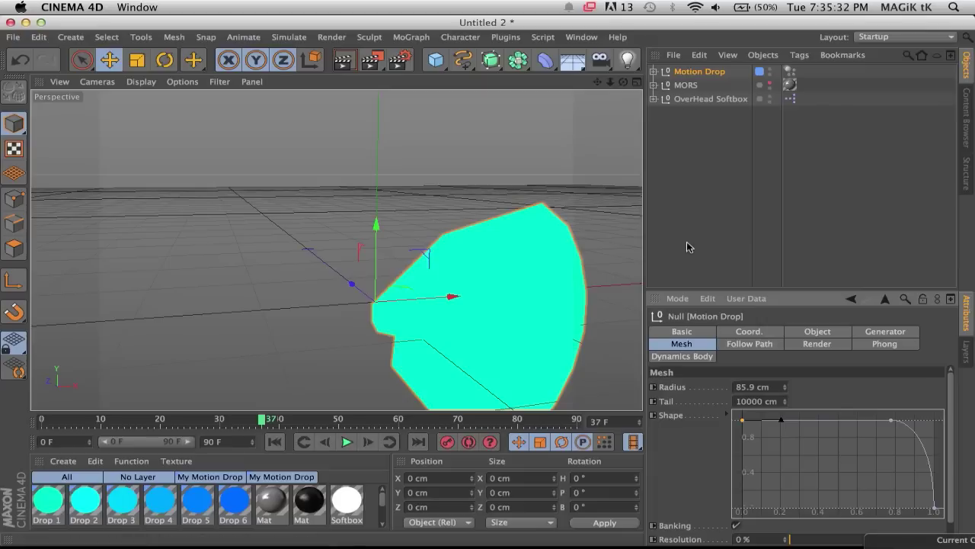
# Set the Motion Drop's mesh resolution to 100%.
pyautogui.keyDown('alt'); pyautogui.moveTo(358, 255); pyautogui.dragTo(337, 249); pyautogui.keyUp('alt')
pyautogui.moveTo(951, 472); pyautogui.dragTo(952, 493)
pyautogui.moveTo(790, 524); pyautogui.dragTo(854, 524)
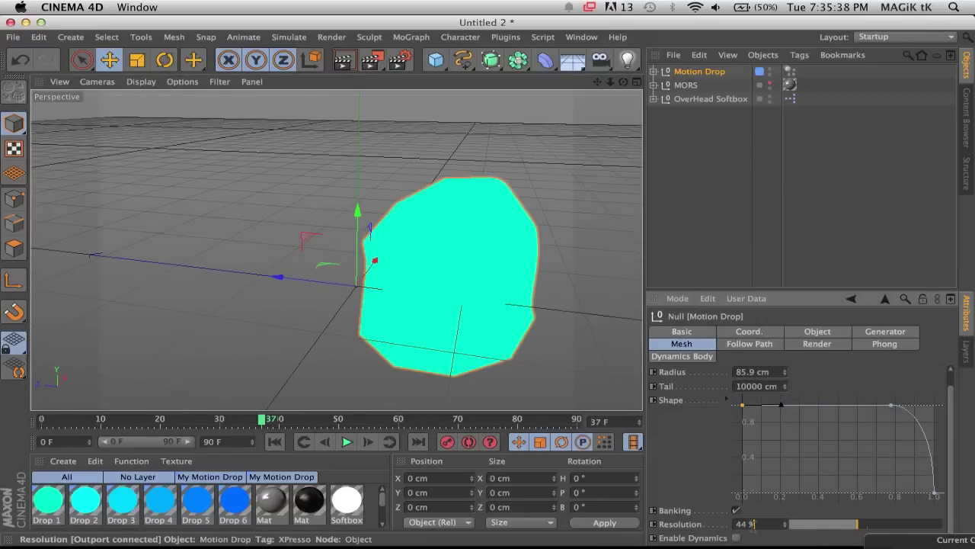
pyautogui.scroll(15, 754, 524)
pyautogui.doubleClick(751, 525)
pyautogui.write('100')
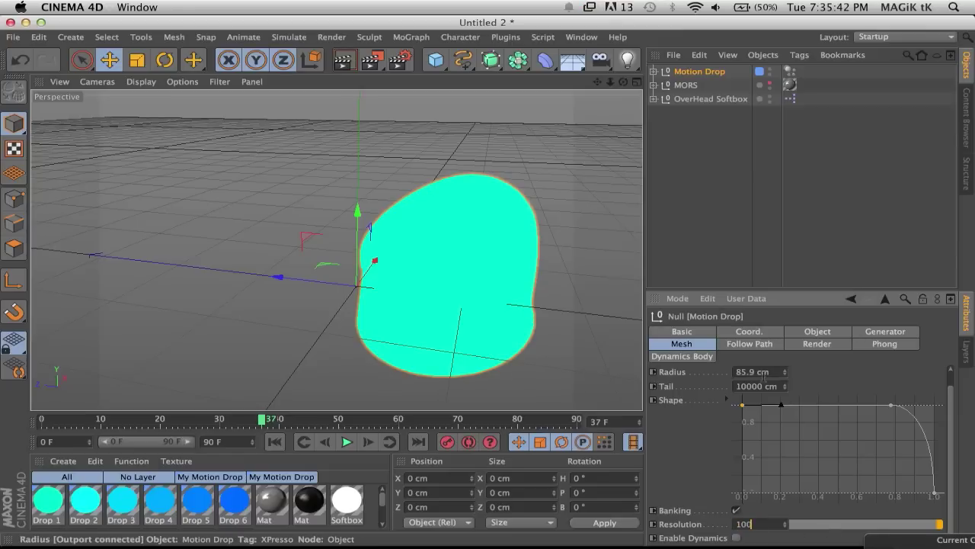
# Set the Motion Drop's mesh radius to 20 cm.
pyautogui.doubleClick(747, 371)
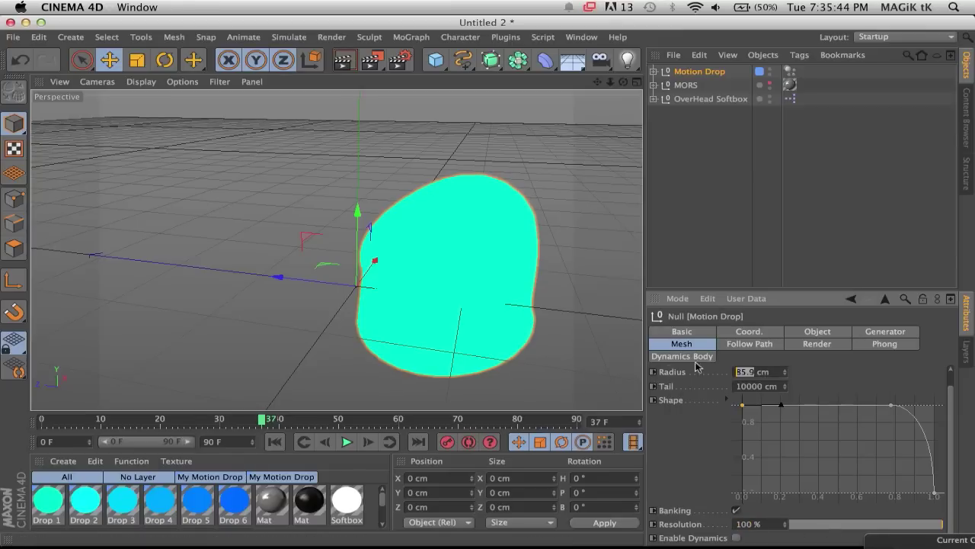
pyautogui.write('2')
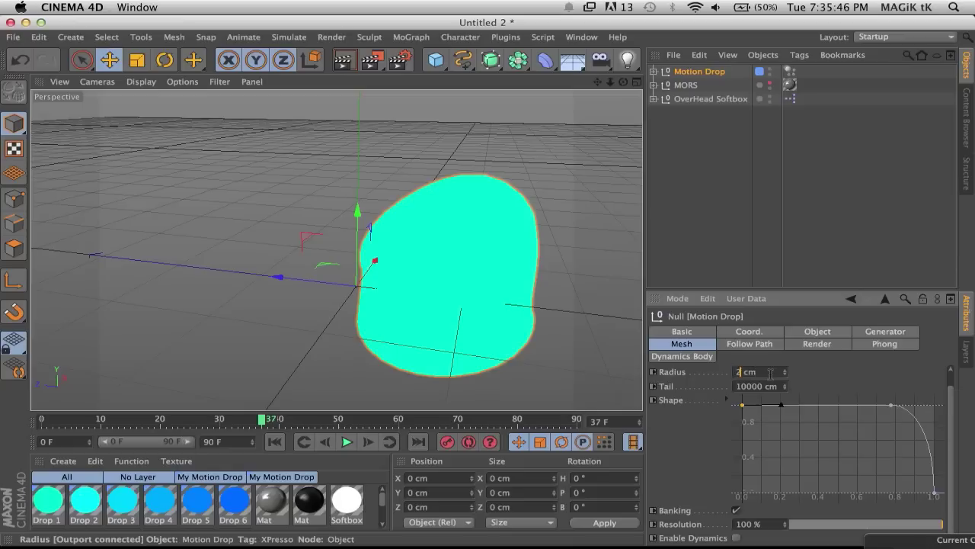
pyautogui.write('0')
pyautogui.press('Return')
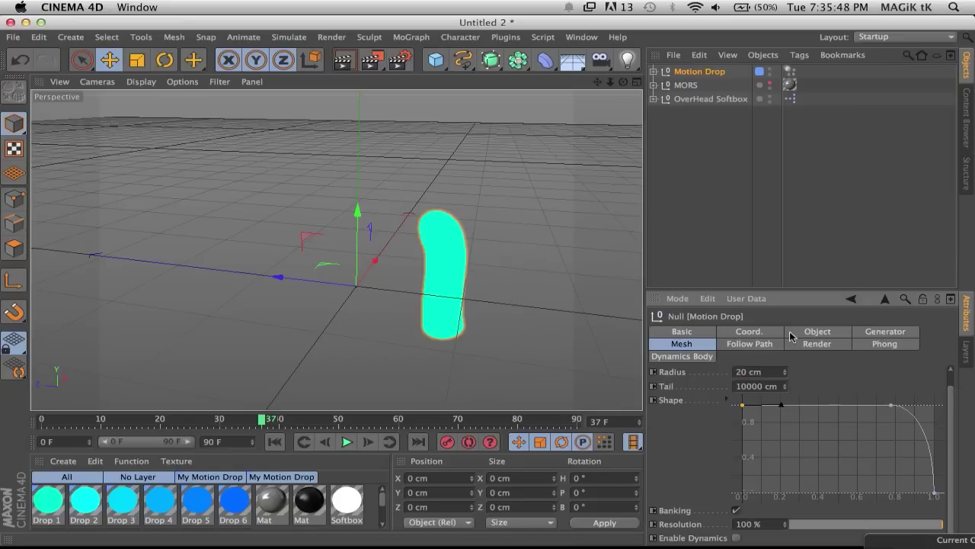
# Play the drop animation from frame 0 and inspect the shape from several angles, ending at frame 48.
pyautogui.click(44, 420)
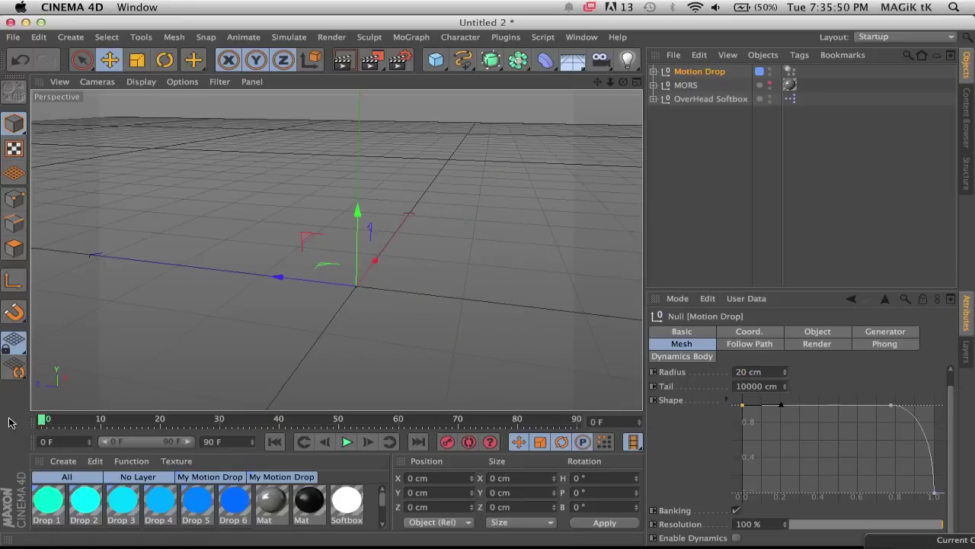
pyautogui.click(346, 441)
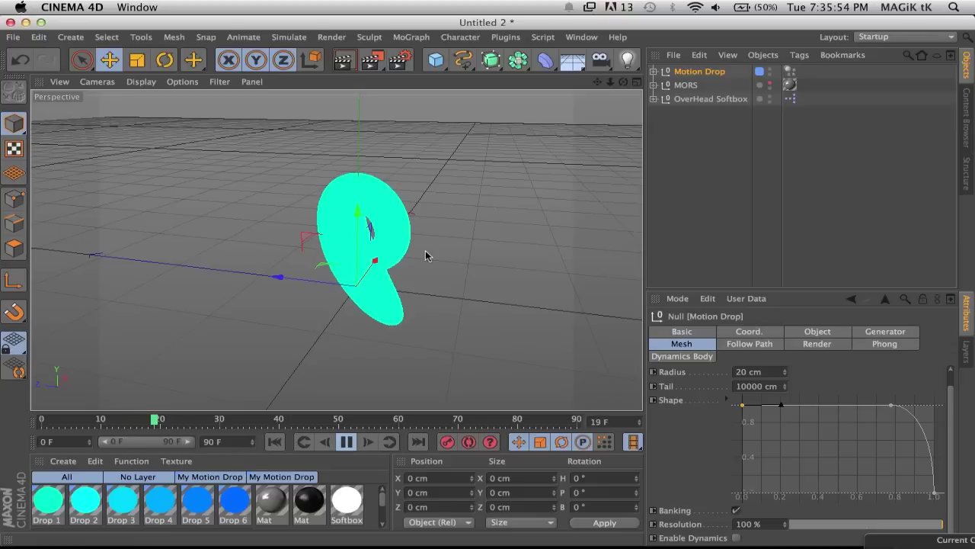
pyautogui.click(347, 441)
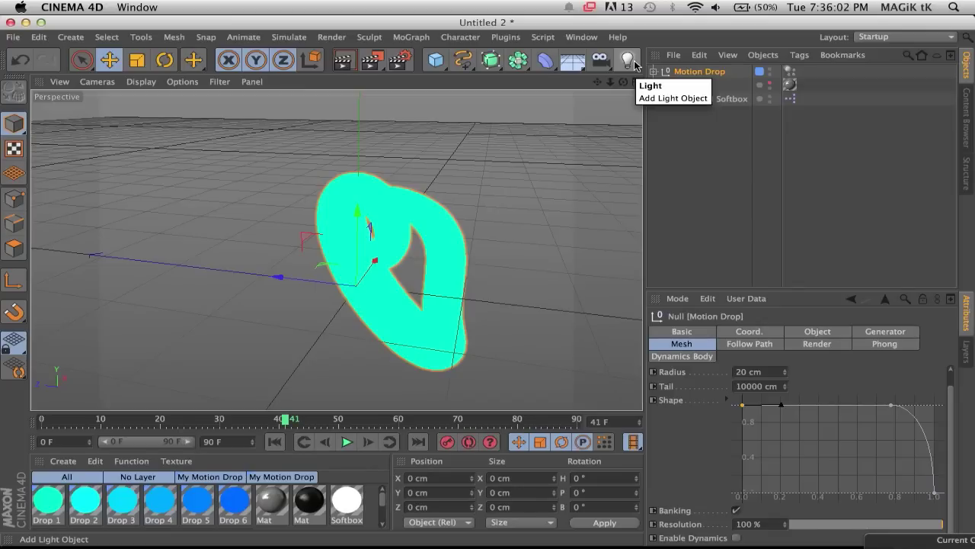
pyautogui.moveTo(624, 82); pyautogui.dragTo(579, 78)
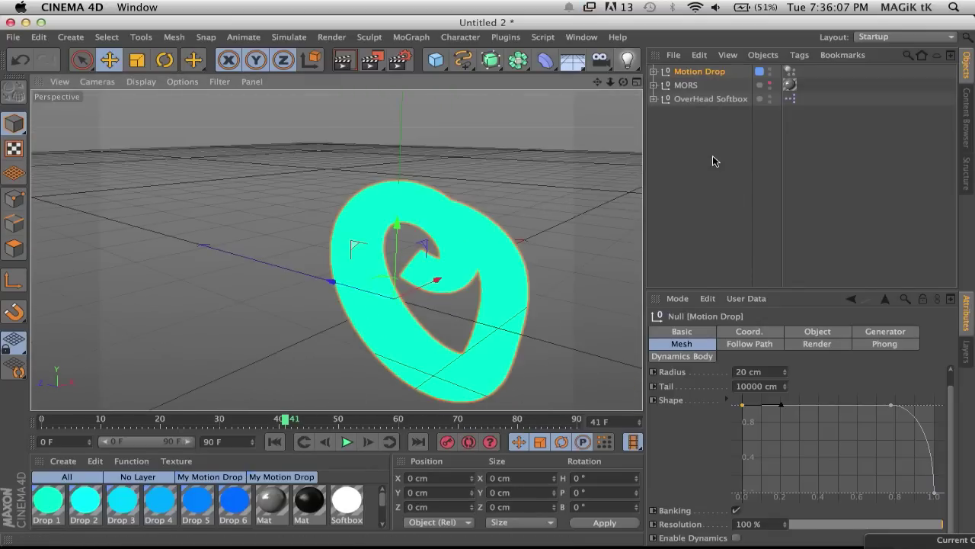
pyautogui.moveTo(286, 420); pyautogui.dragTo(315, 420)
pyautogui.moveTo(405, 401); pyautogui.dragTo(328, 407)
pyautogui.moveTo(624, 82); pyautogui.dragTo(620, 83)
pyautogui.moveTo(335, 250); pyautogui.dragTo(479, 285)
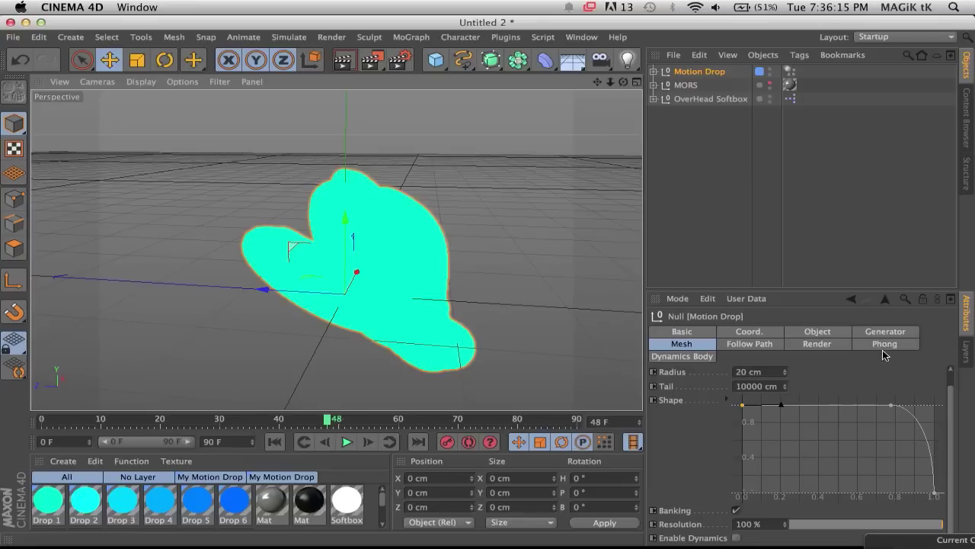
# Try enabling Drops 2, 3 and 4 in the Motion Drop's generator settings, and turn Drops 4 and 3 back off.
pyautogui.click(902, 329)
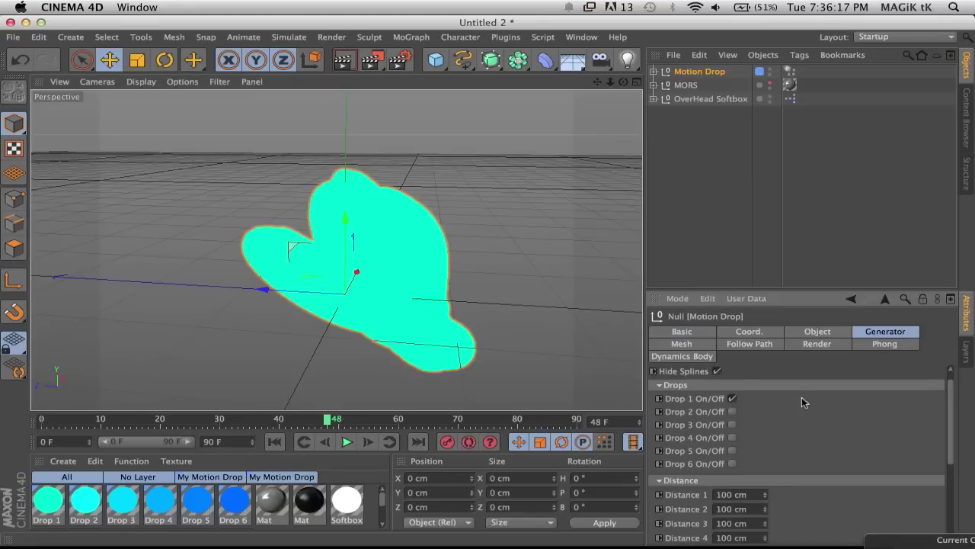
pyautogui.click(733, 411)
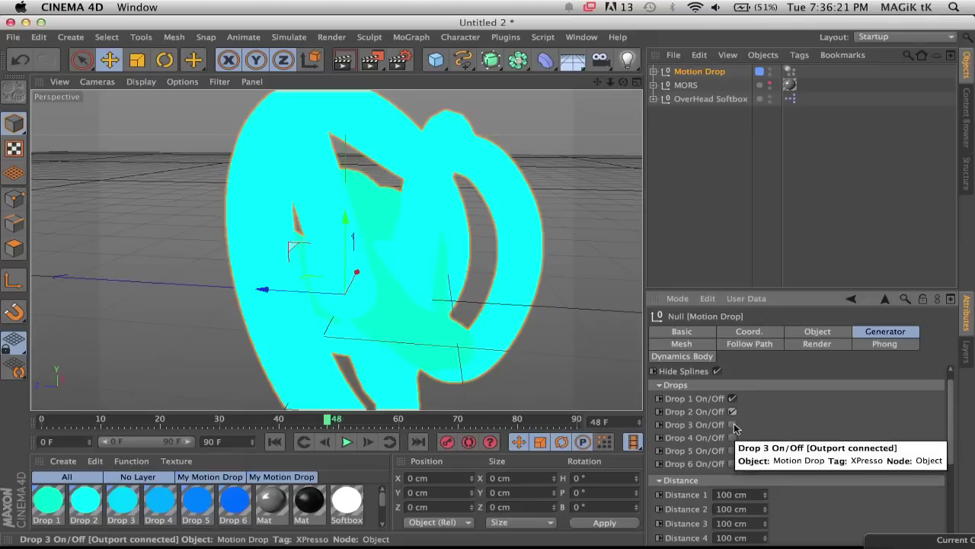
pyautogui.click(733, 424)
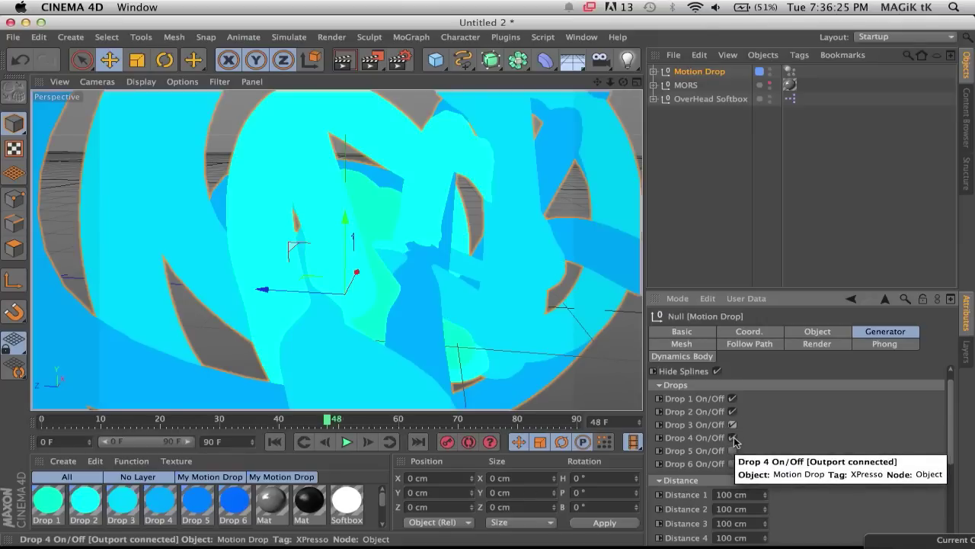
pyautogui.click(733, 438)
pyautogui.click(732, 424)
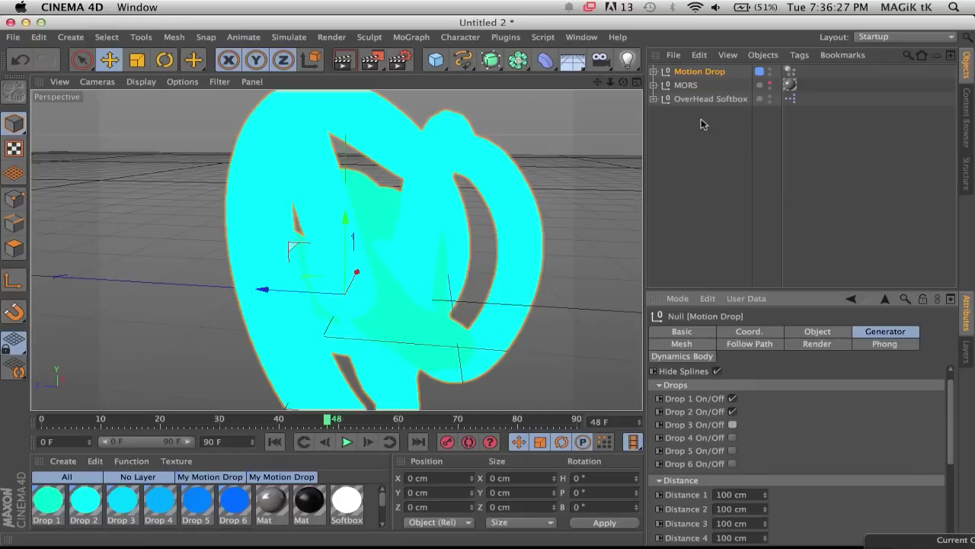
# Expand the Motion Drop hierarchy, try duplicating it with copy and paste, and undo the duplicate.
pyautogui.click(653, 71)
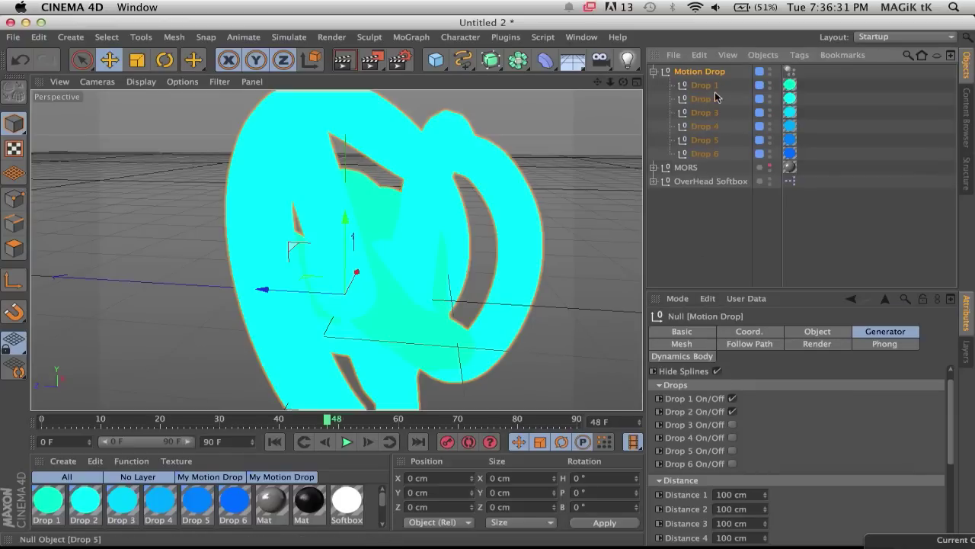
pyautogui.hotkey('ctrl', 'c')
pyautogui.hotkey('ctrl', 'v')
pyautogui.hotkey('ctrl', 'b')
pyautogui.click(15, 23)
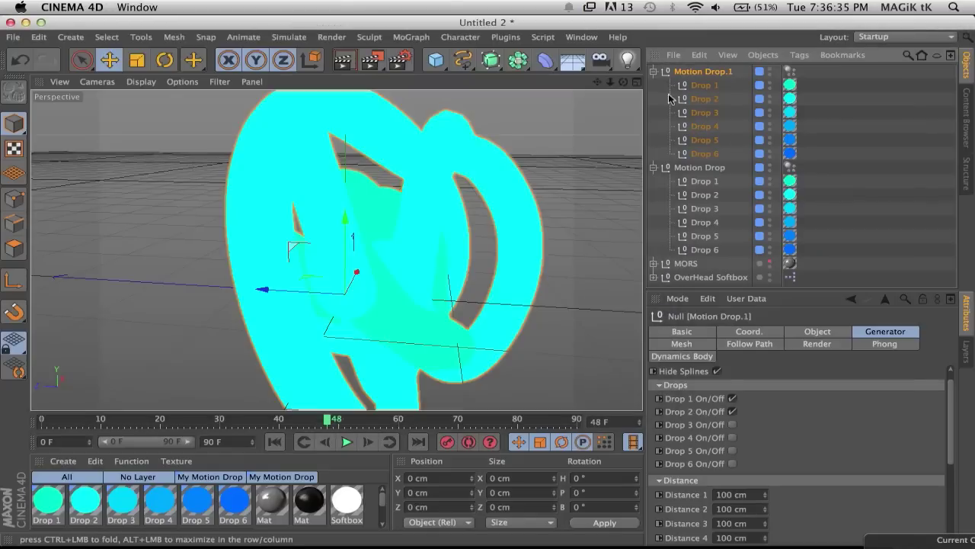
pyautogui.press('super+z')
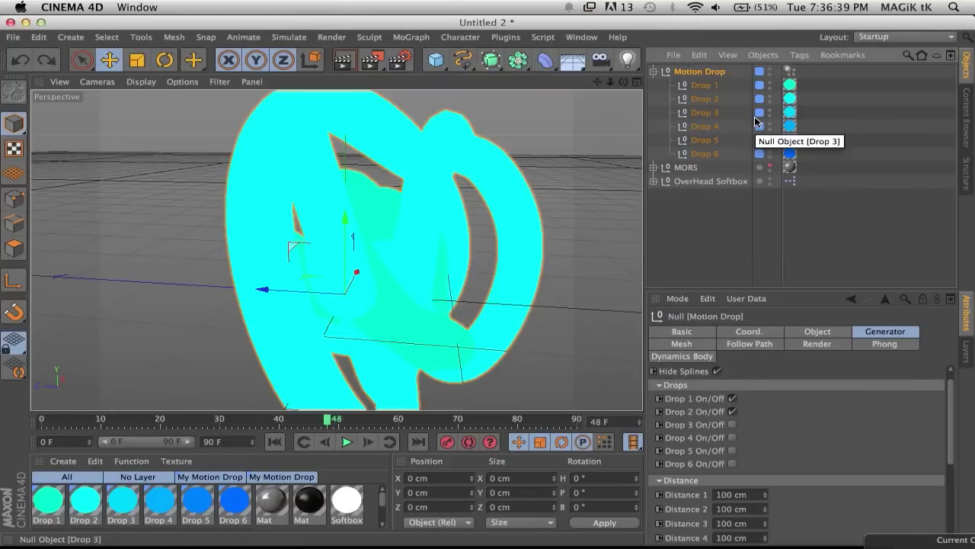
# Turn off Drop 2 so that only Drop 1 is generated, and inspect the drop from other angles.
pyautogui.click(732, 410)
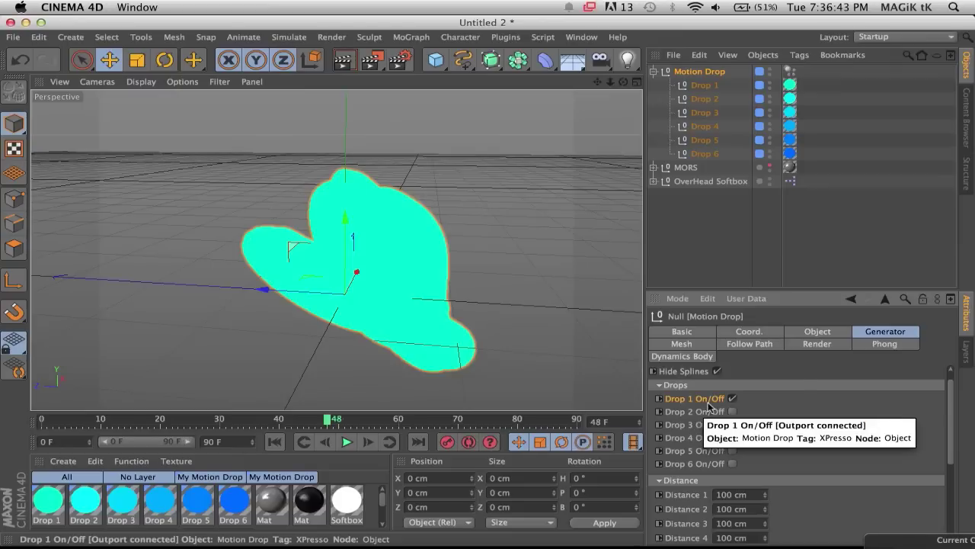
pyautogui.click(698, 400)
pyautogui.moveTo(624, 82); pyautogui.dragTo(523, 62)
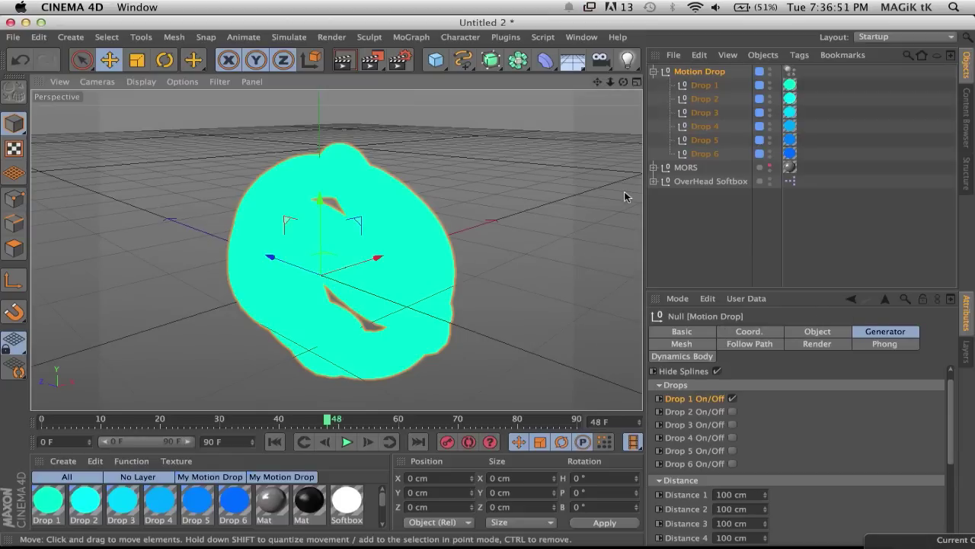
pyautogui.moveTo(623, 81); pyautogui.dragTo(575, 74)
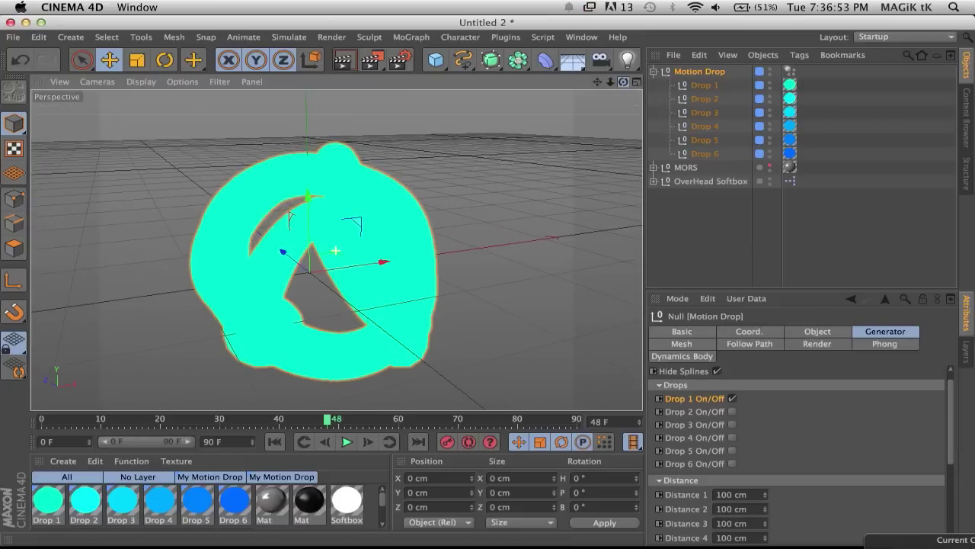
# Open the Motion Drop's Follow Path settings, try drawing a curvy freehand spline beside the drop, and undo the stroke.
pyautogui.click(765, 344)
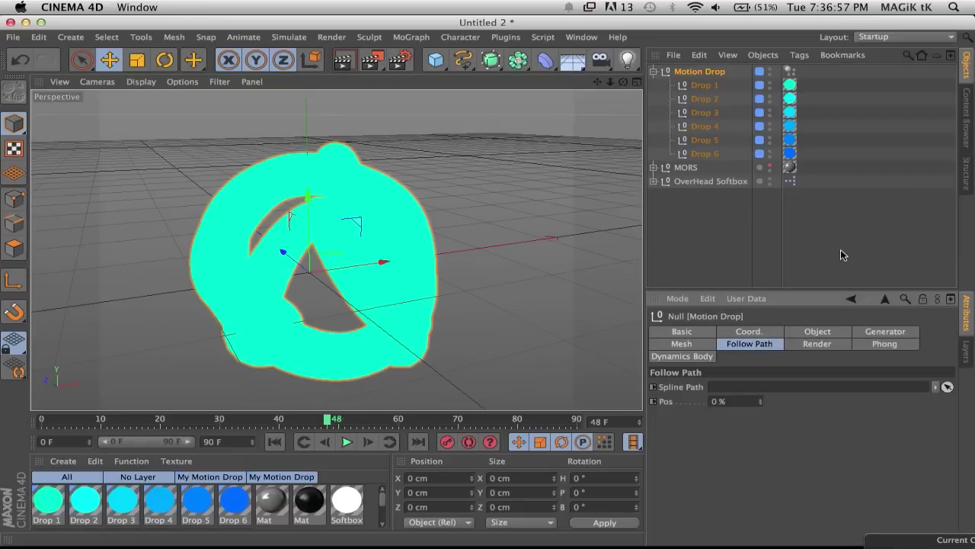
pyautogui.click(462, 59)
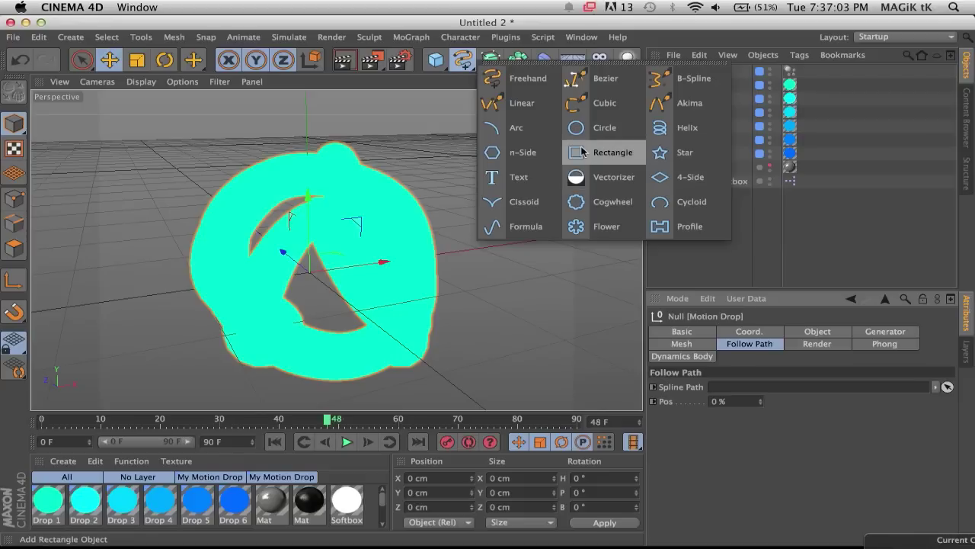
pyautogui.click(528, 78)
pyautogui.click(525, 231)
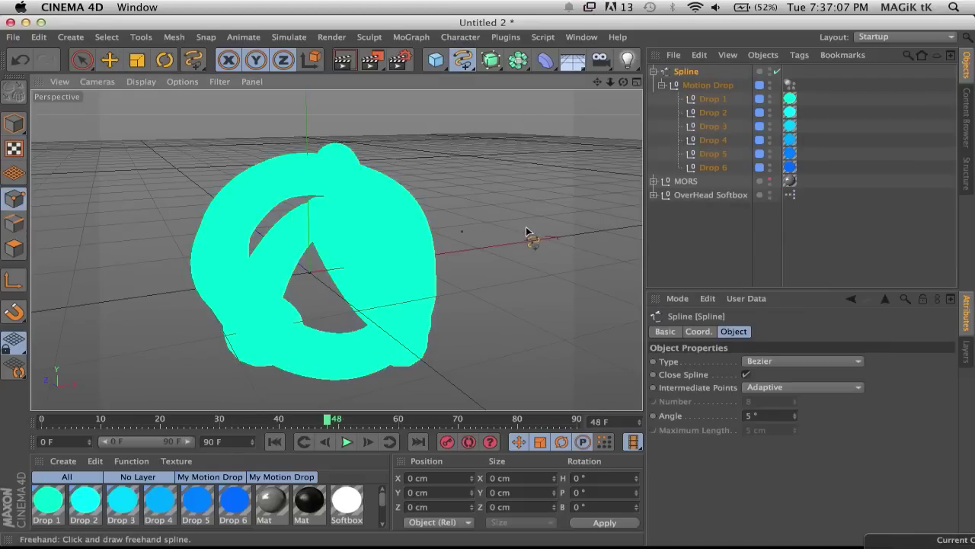
pyautogui.moveTo(510, 322); pyautogui.dragTo(456, 356)
pyautogui.moveTo(623, 82)
pyautogui.mouseDown()
pyautogui.moveTo(603, 70)
pyautogui.moveTo(612, 111)
pyautogui.mouseUp()
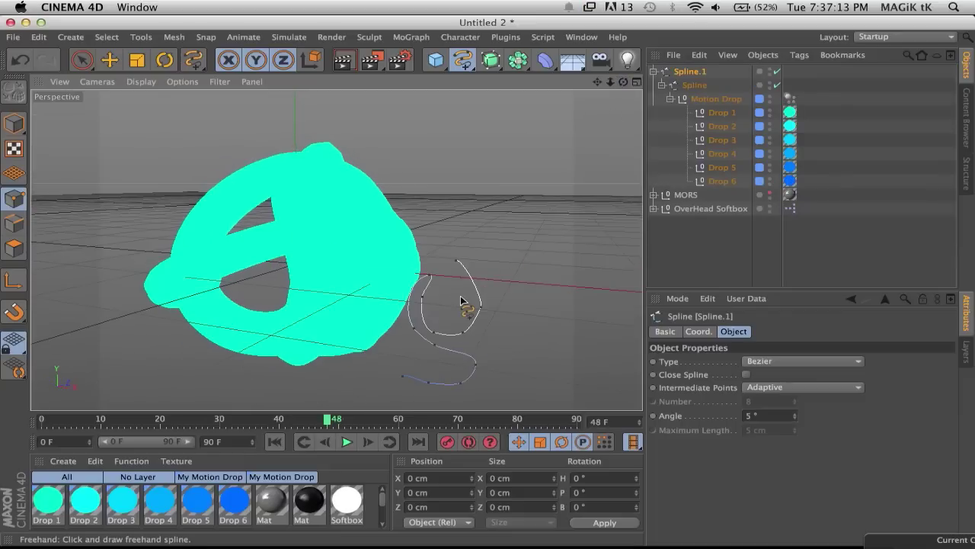
pyautogui.press('super+z')
pyautogui.moveTo(625, 83); pyautogui.dragTo(629, 83)
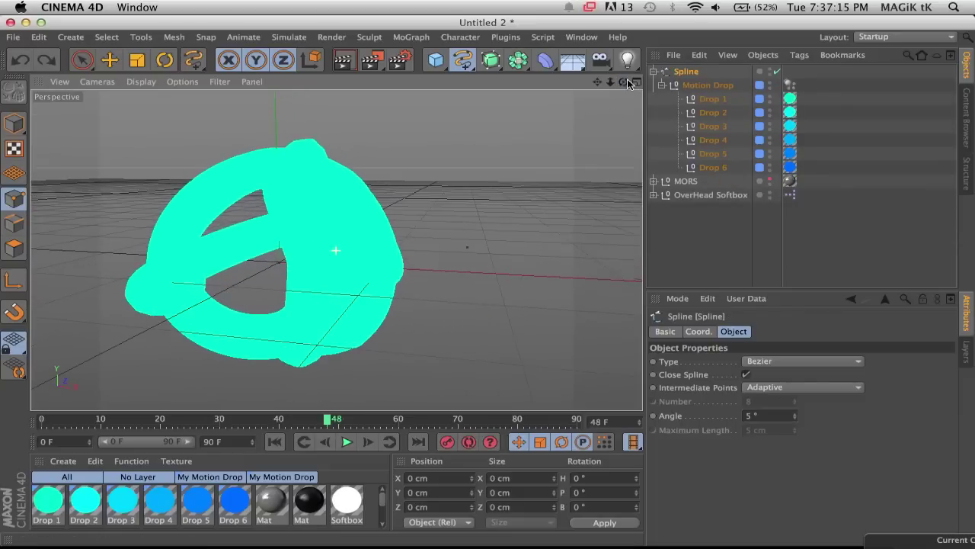
# Add a Helix spline to the scene and check it around the drop.
pyautogui.click(462, 60)
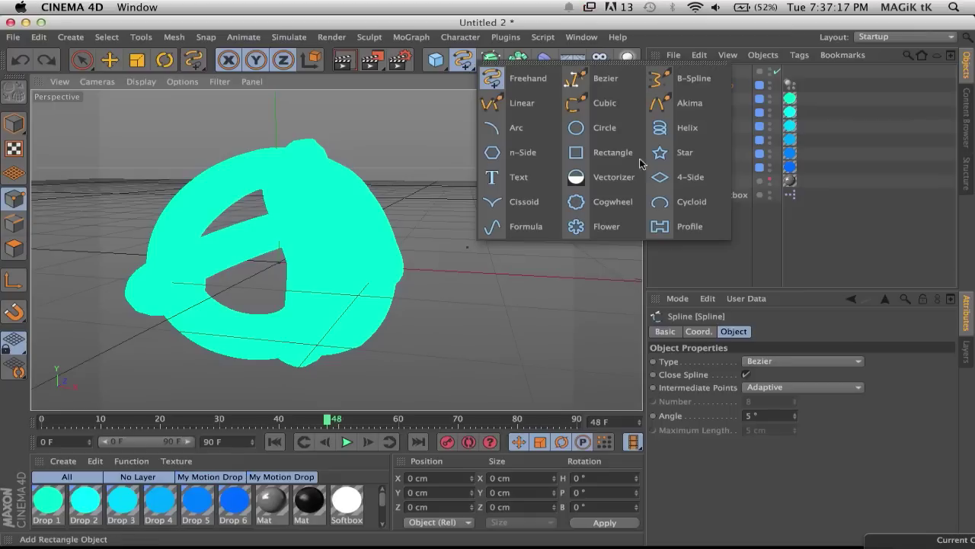
pyautogui.click(663, 127)
pyautogui.moveTo(623, 81); pyautogui.dragTo(488, 284)
pyautogui.moveTo(614, 82); pyautogui.dragTo(488, 284)
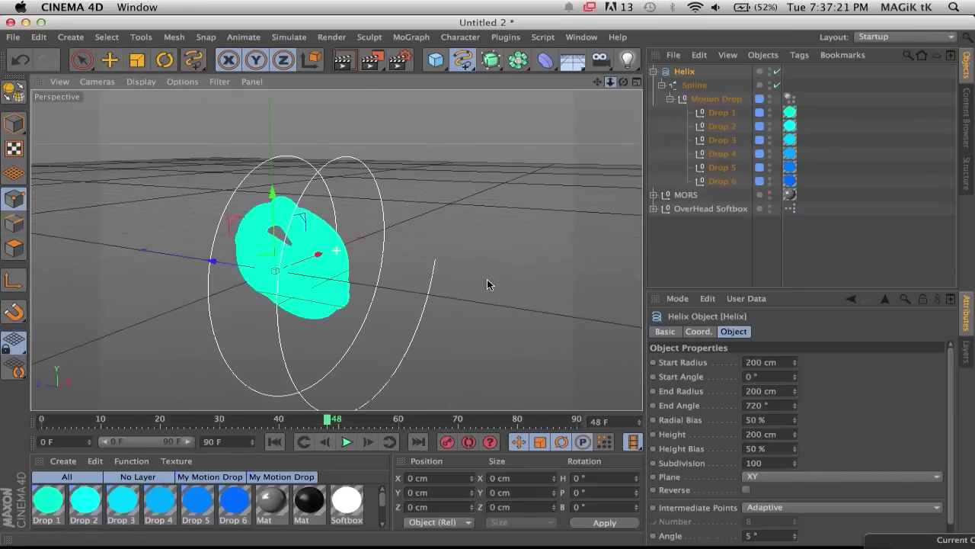
pyautogui.moveTo(626, 85); pyautogui.dragTo(578, 122)
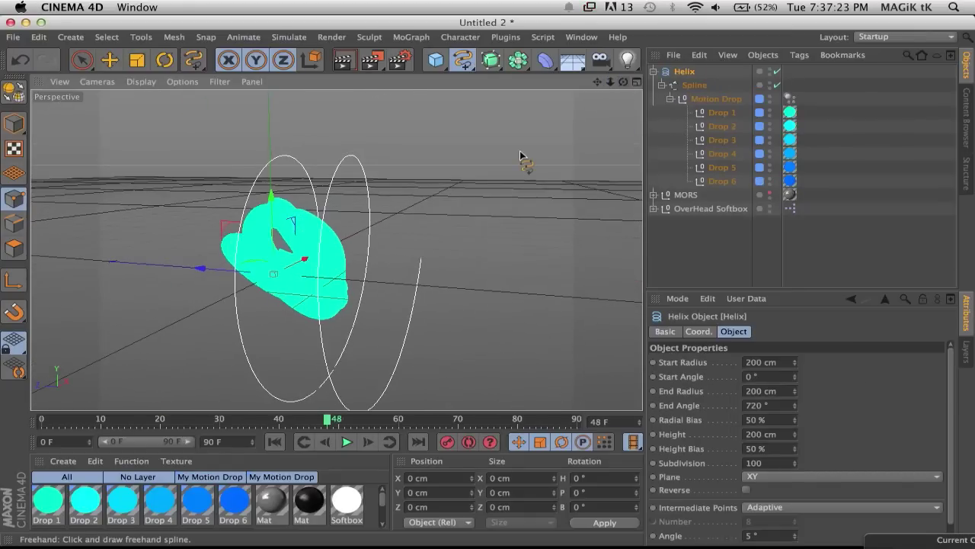
# Move the Motion Drop hierarchy out of the splines to the top level and delete the leftover freehand Spline.
pyautogui.click(109, 60)
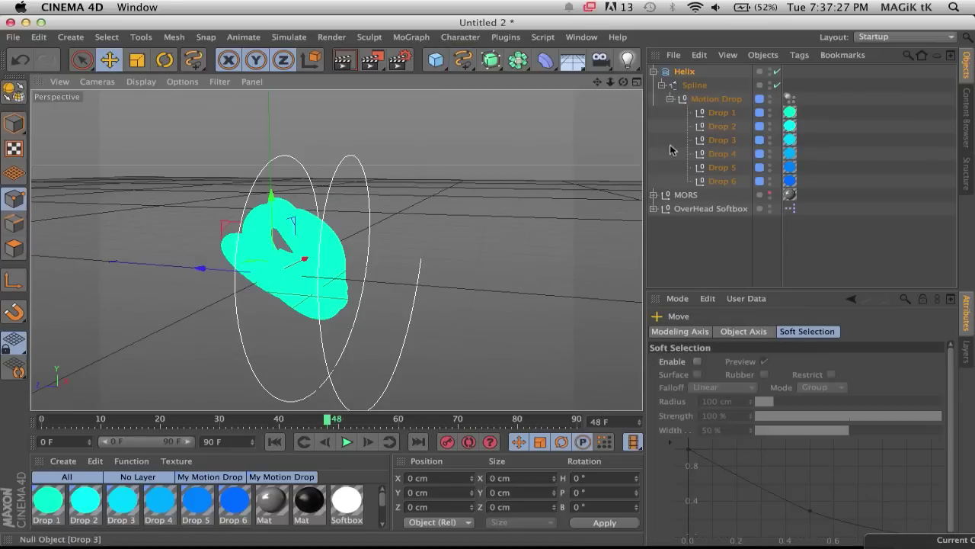
pyautogui.click(684, 71)
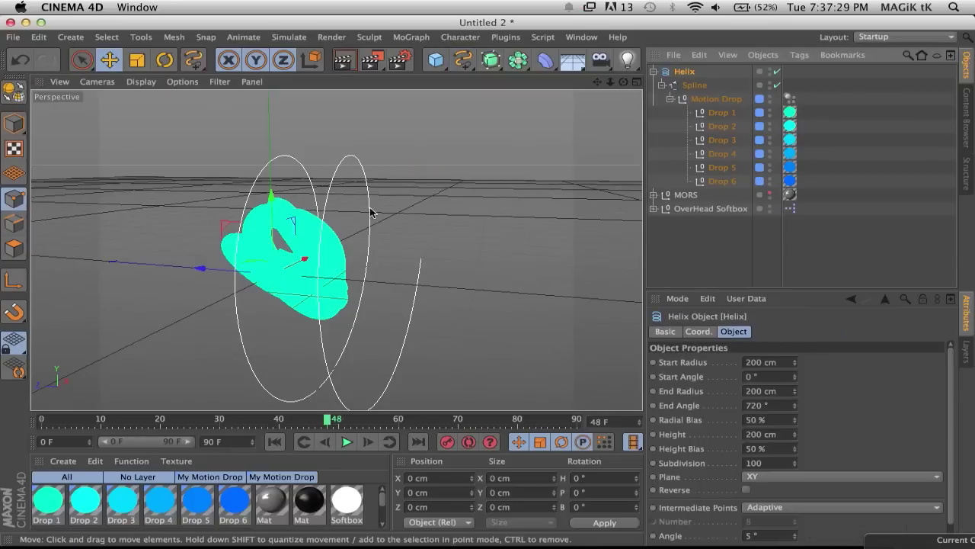
pyautogui.moveTo(695, 85); pyautogui.dragTo(690, 67)
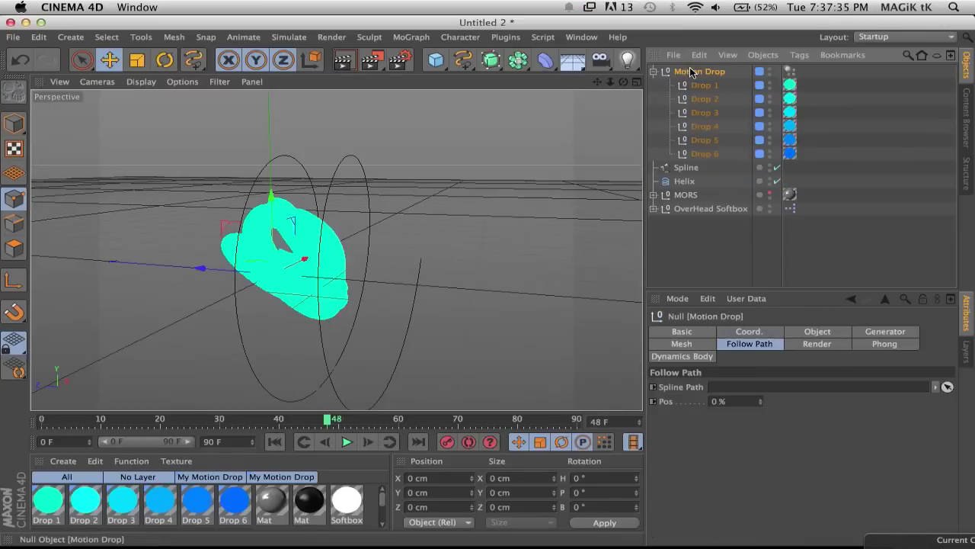
pyautogui.click(678, 167)
pyautogui.press('Delete')
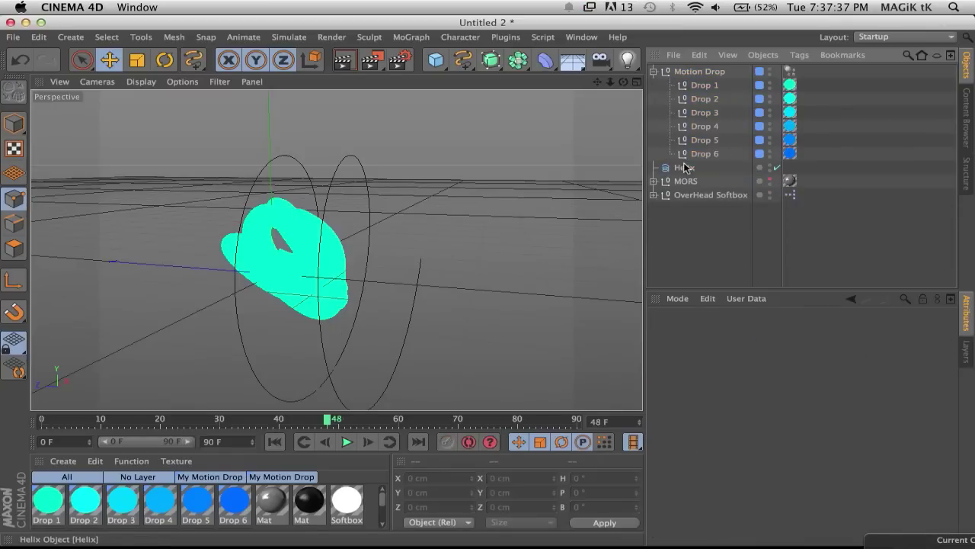
# Show the MORS rifle in the viewport and rotate the Helix so its coils wind upward around a vertical axis.
pyautogui.click(769, 181)
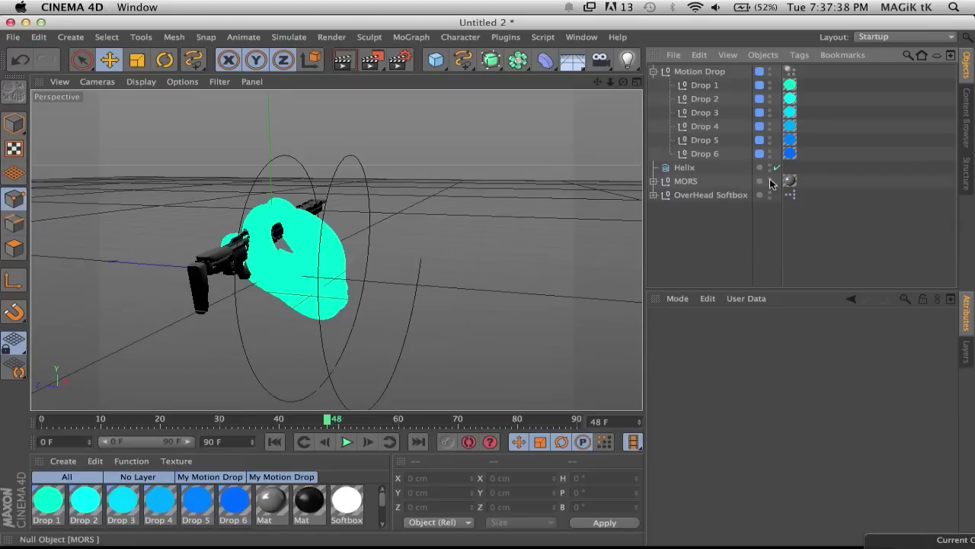
pyautogui.click(683, 167)
pyautogui.click(166, 66)
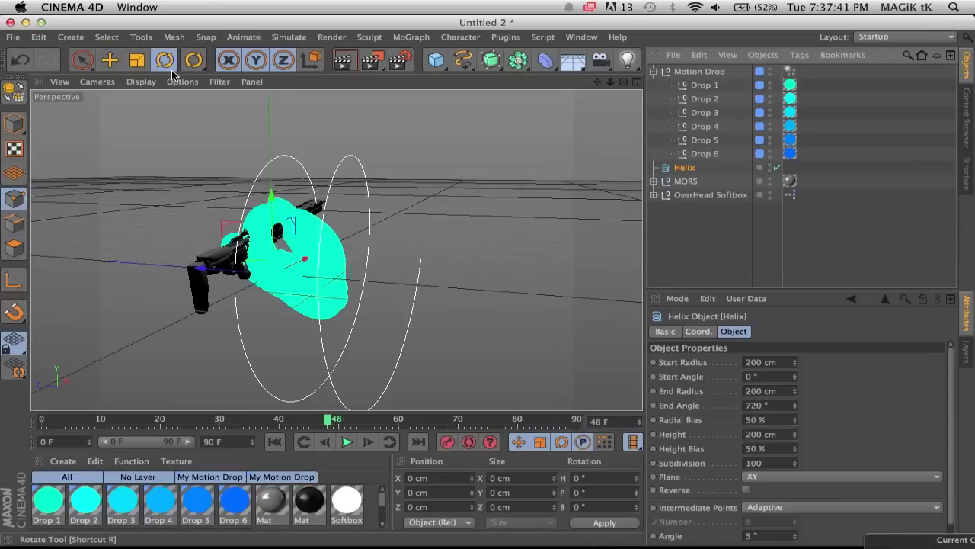
pyautogui.moveTo(319, 262); pyautogui.dragTo(244, 227)
# Set the Helix's start radius to 215 cm and check its fit around the rifle.
pyautogui.click(685, 168)
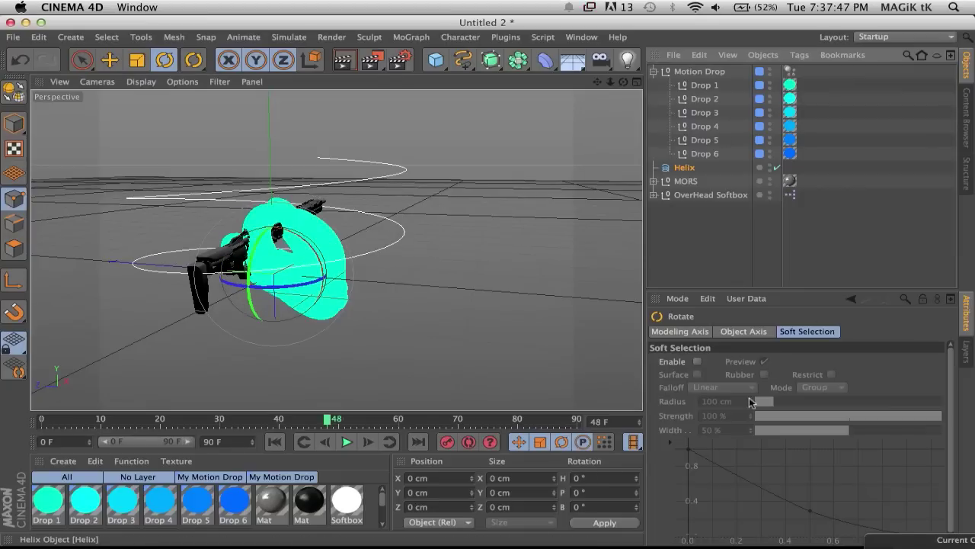
pyautogui.click(772, 363)
pyautogui.scroll(17, 770, 365)
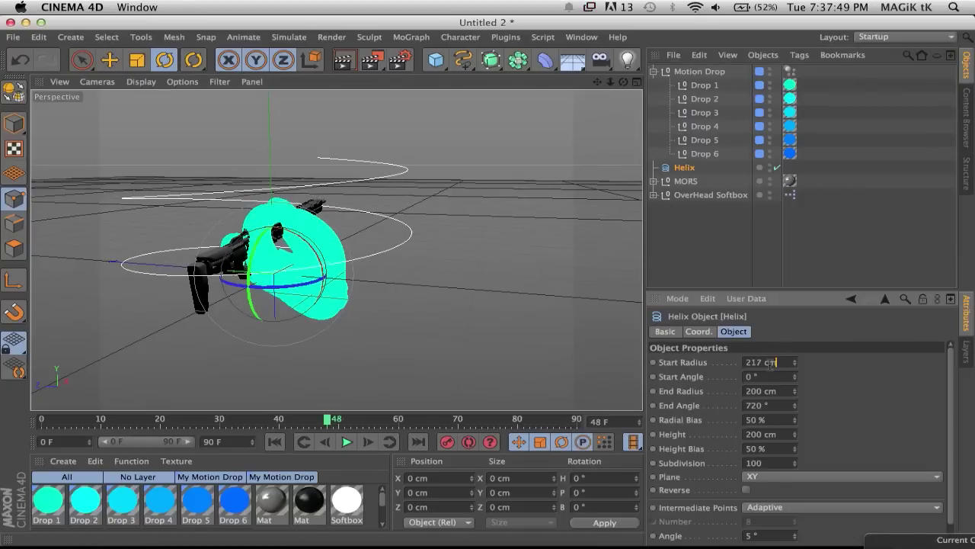
pyautogui.scroll(-1, 770, 364)
pyautogui.moveTo(623, 82); pyautogui.dragTo(783, 76)
pyautogui.moveTo(489, 272); pyautogui.dragTo(488, 285)
pyautogui.moveTo(613, 83)
pyautogui.mouseDown()
pyautogui.moveTo(640, 83)
pyautogui.moveTo(611, 84)
pyautogui.mouseUp()
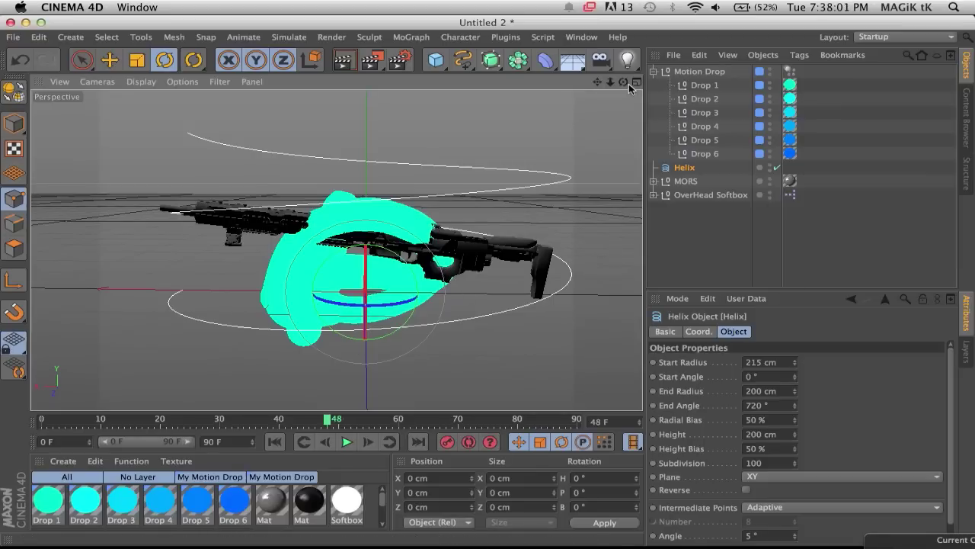
# Tilt the Helix slightly so its coils slope around the rifle.
pyautogui.moveTo(627, 83); pyautogui.dragTo(616, 74)
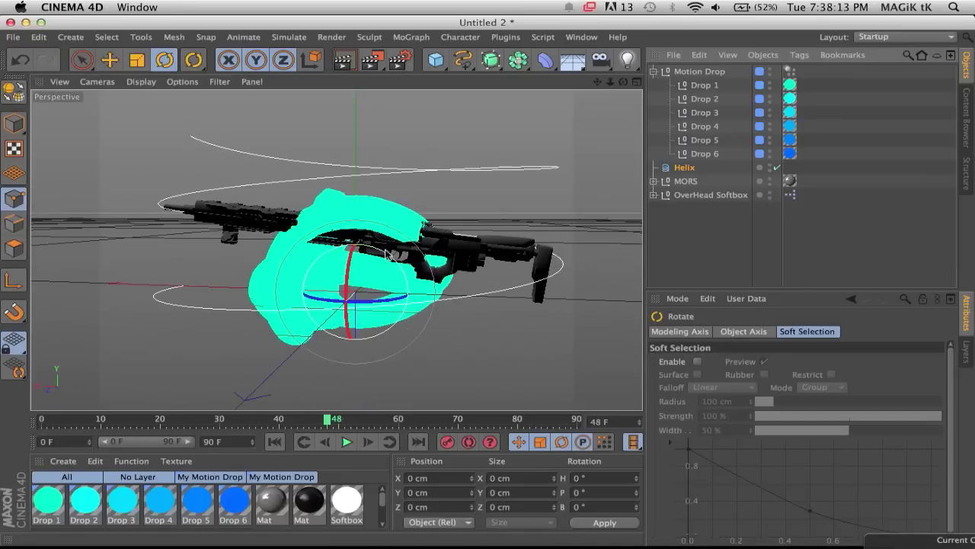
pyautogui.moveTo(389, 251); pyautogui.dragTo(391, 253)
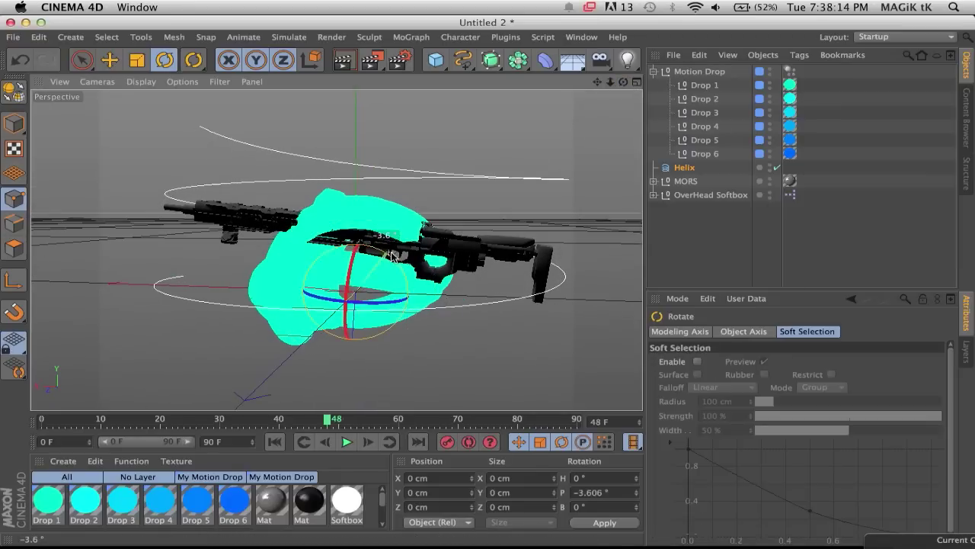
# Assign the Helix as the Spline Path in the Motion Drop's Follow Path settings.
pyautogui.click(700, 70)
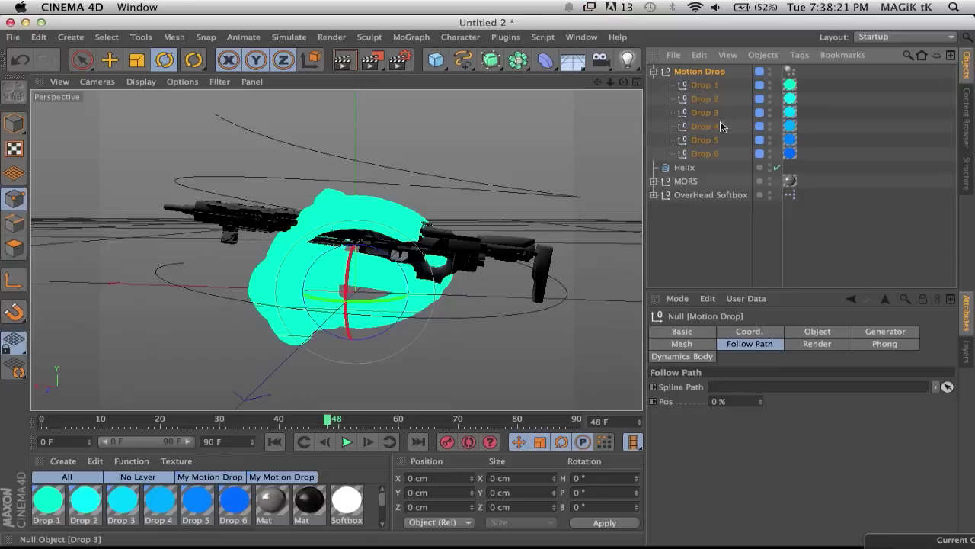
pyautogui.click(685, 168)
pyautogui.moveTo(685, 168); pyautogui.dragTo(711, 335)
pyautogui.moveTo(719, 392); pyautogui.dragTo(720, 389)
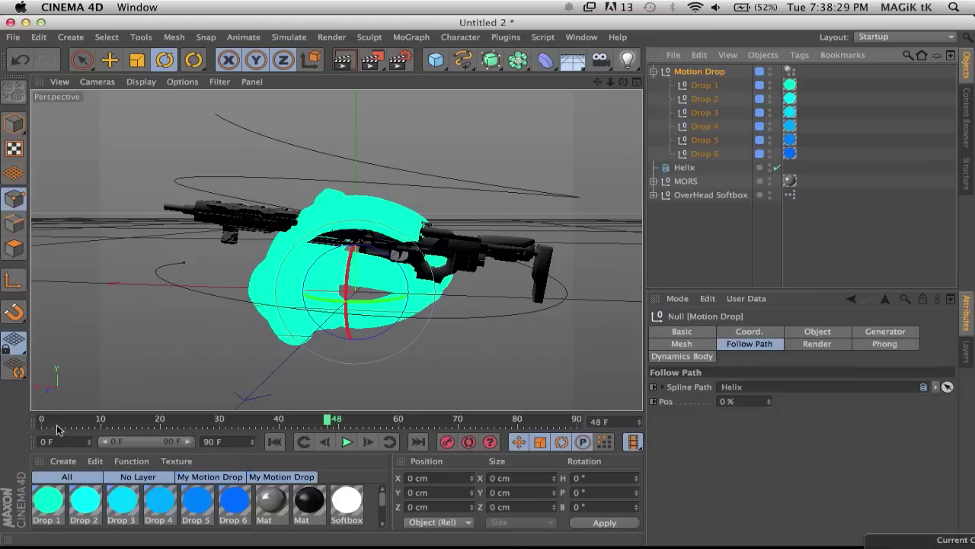
# Play the animation from frame 0 to check how the drop moves with only the path assigned.
pyautogui.moveTo(56, 427); pyautogui.dragTo(11, 424)
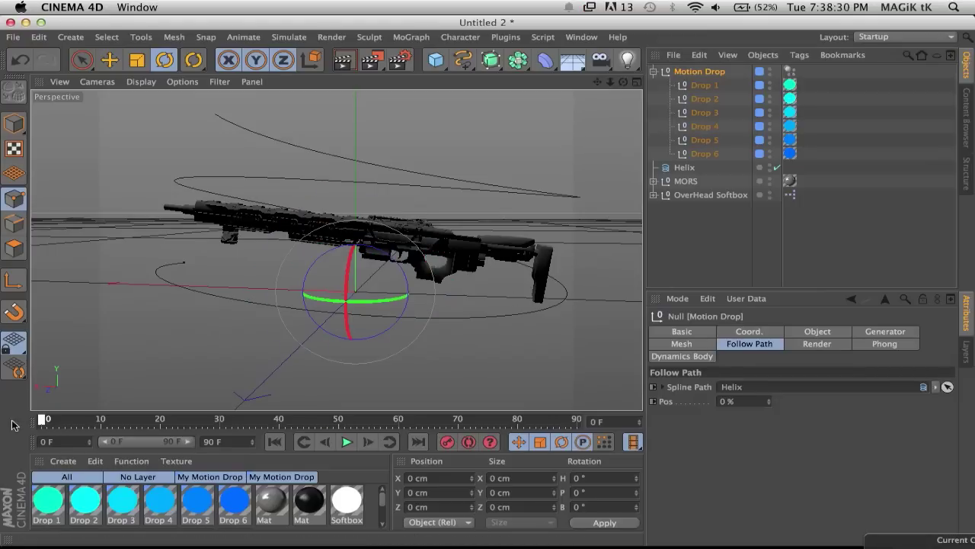
pyautogui.click(346, 442)
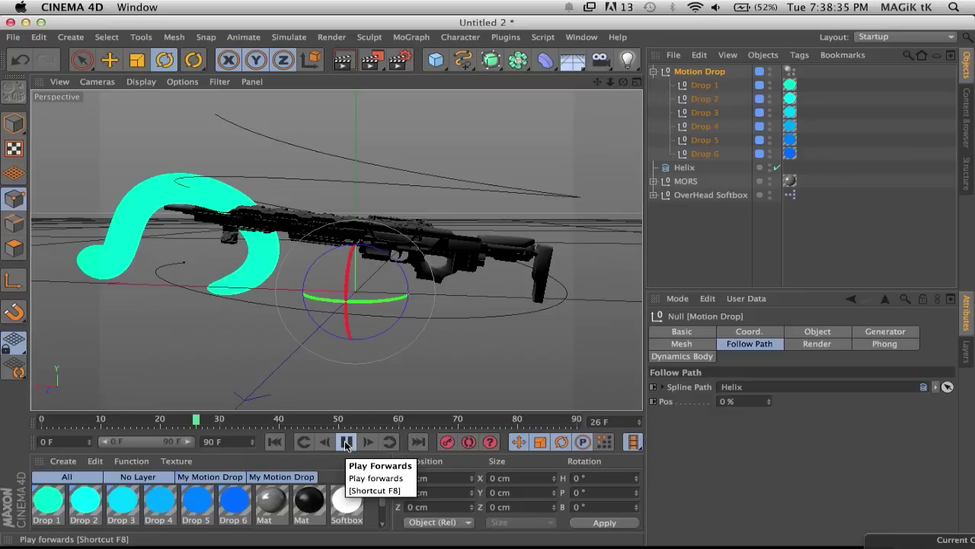
pyautogui.click(347, 442)
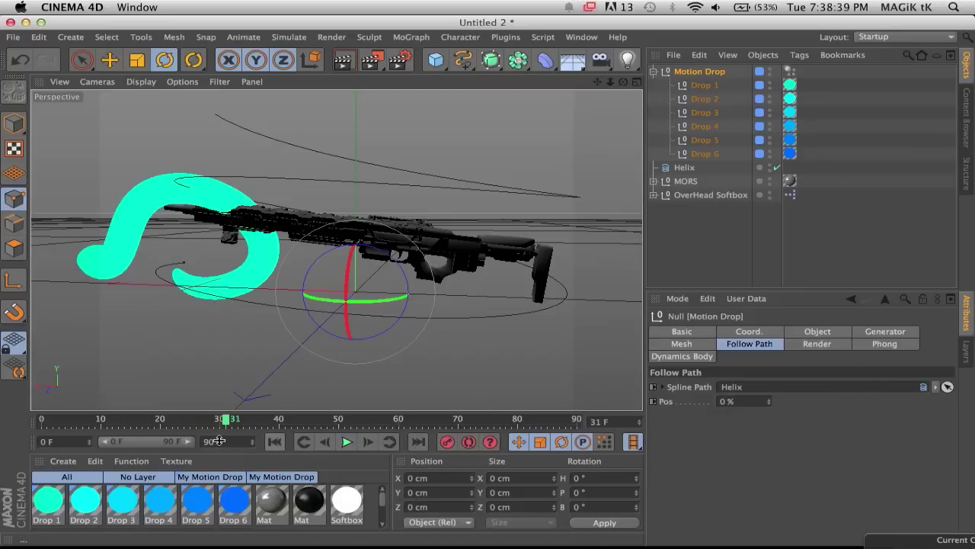
# Keyframe the Motion Drop's Follow Path Pos at 0% on frame 0 and 100% on frame 90.
pyautogui.moveTo(47, 423); pyautogui.dragTo(1, 426)
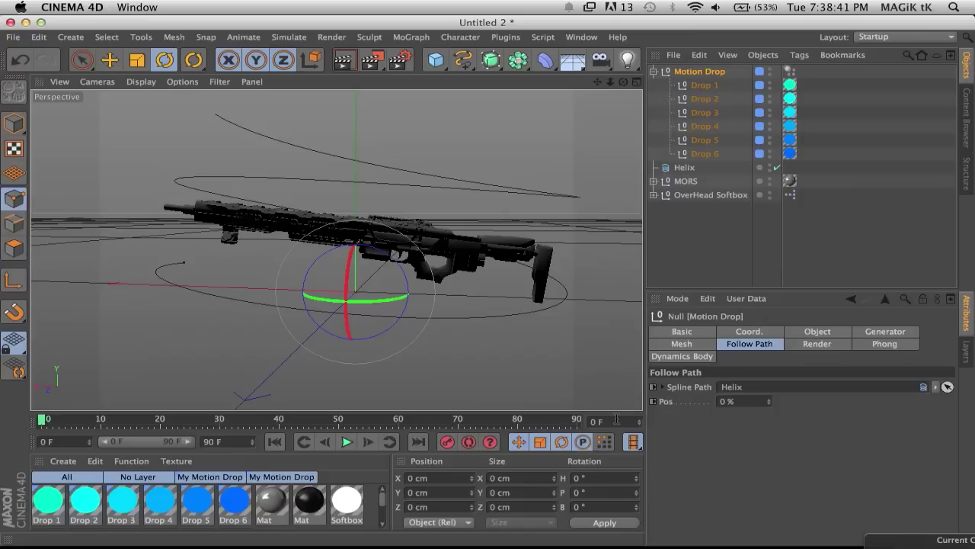
pyautogui.click(653, 403)
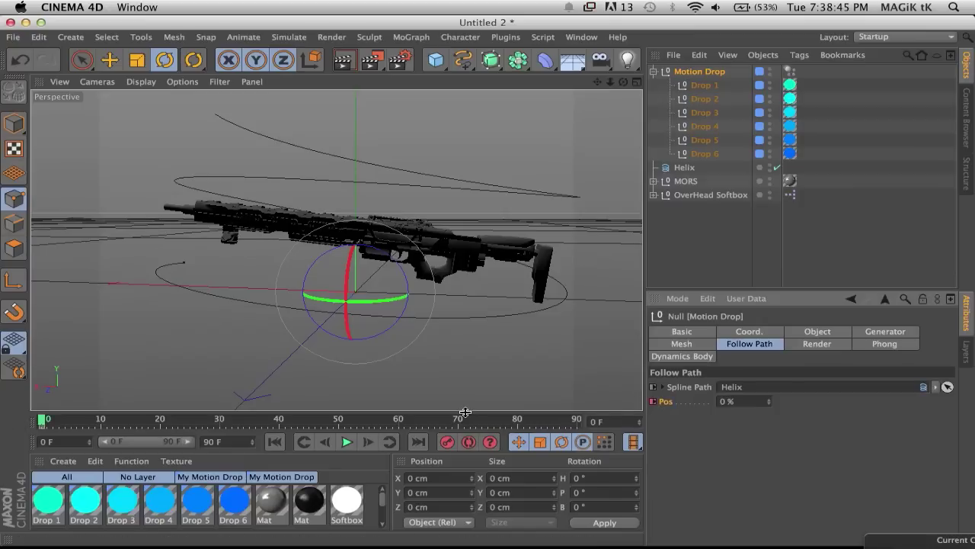
pyautogui.moveTo(398, 423); pyautogui.dragTo(596, 421)
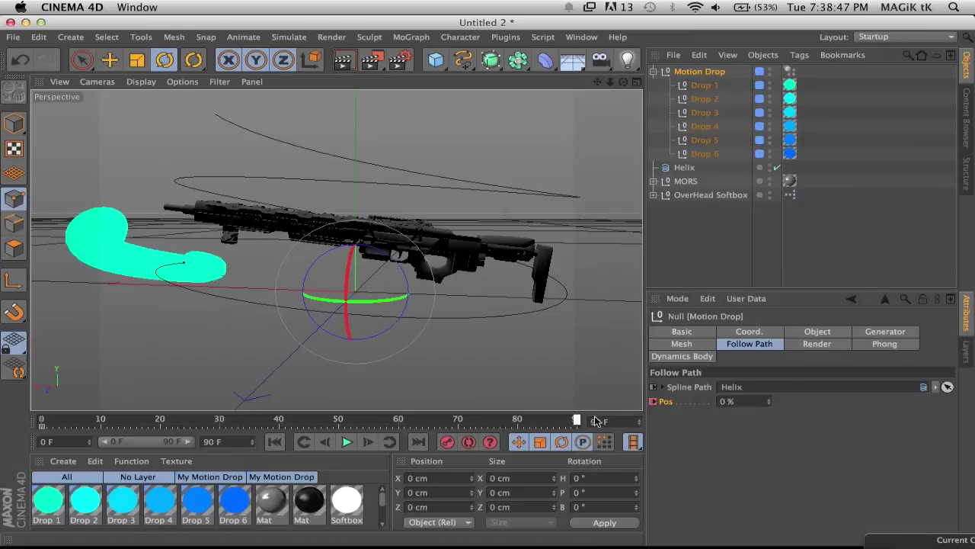
pyautogui.moveTo(728, 399); pyautogui.dragTo(665, 403)
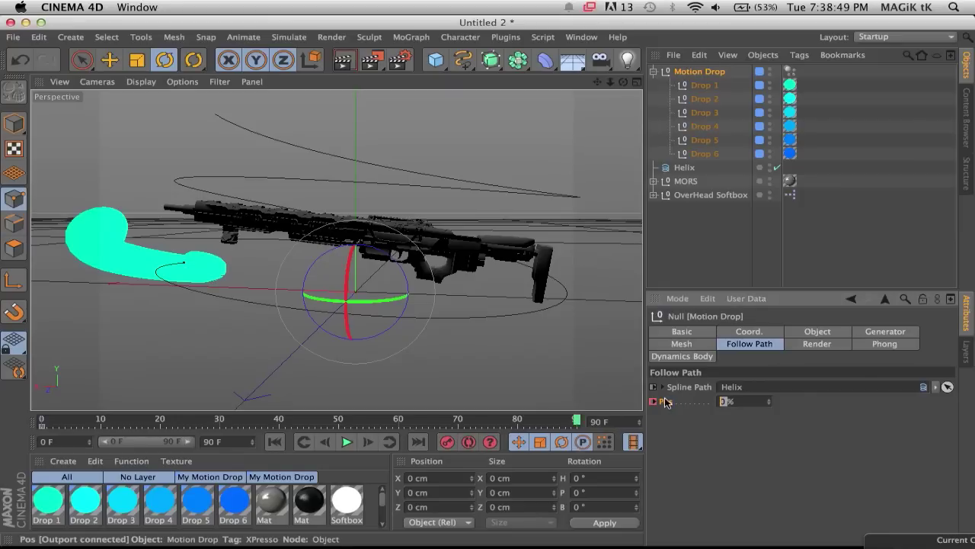
pyautogui.write('100')
pyautogui.press('Return')
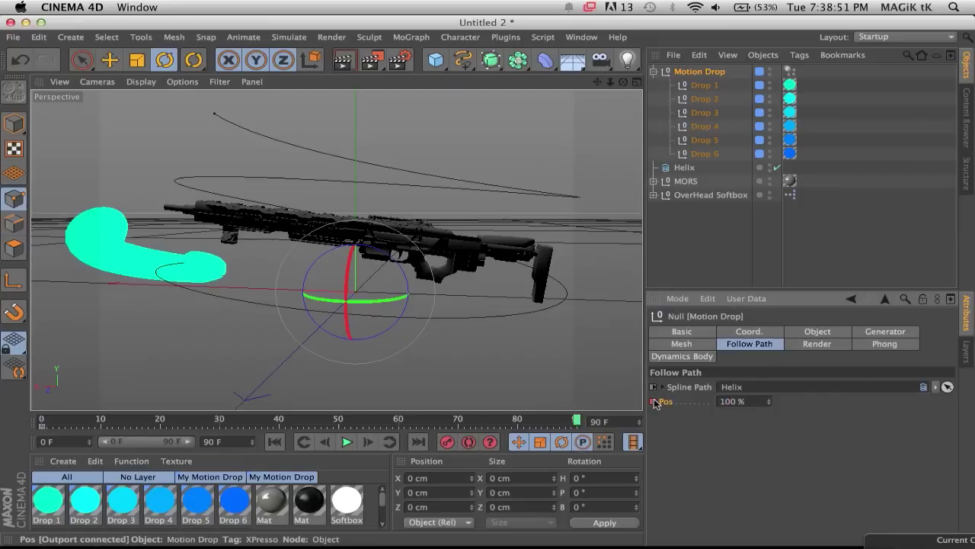
# Play the animation from the start to check the keyframed drop along the Helix.
pyautogui.click(42, 424)
pyautogui.click(348, 442)
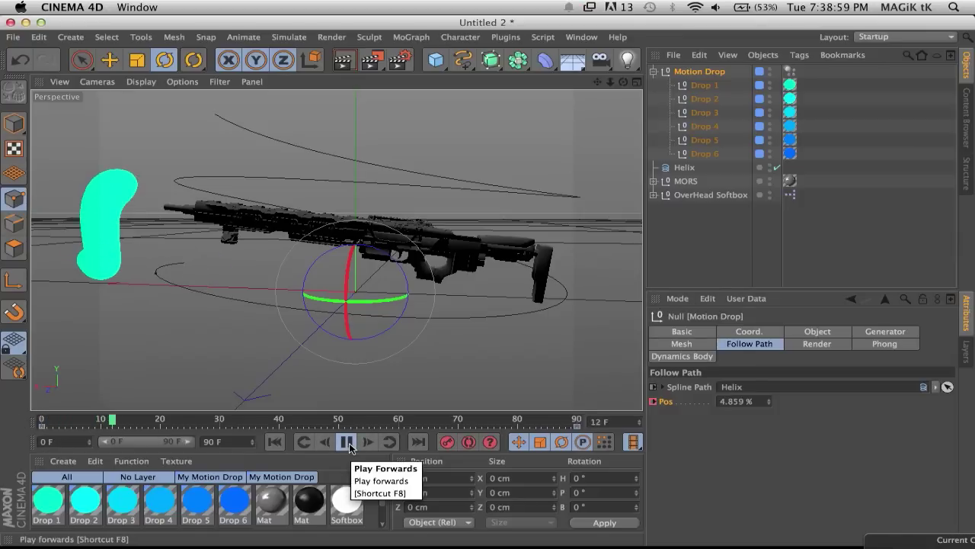
pyautogui.press('F8')
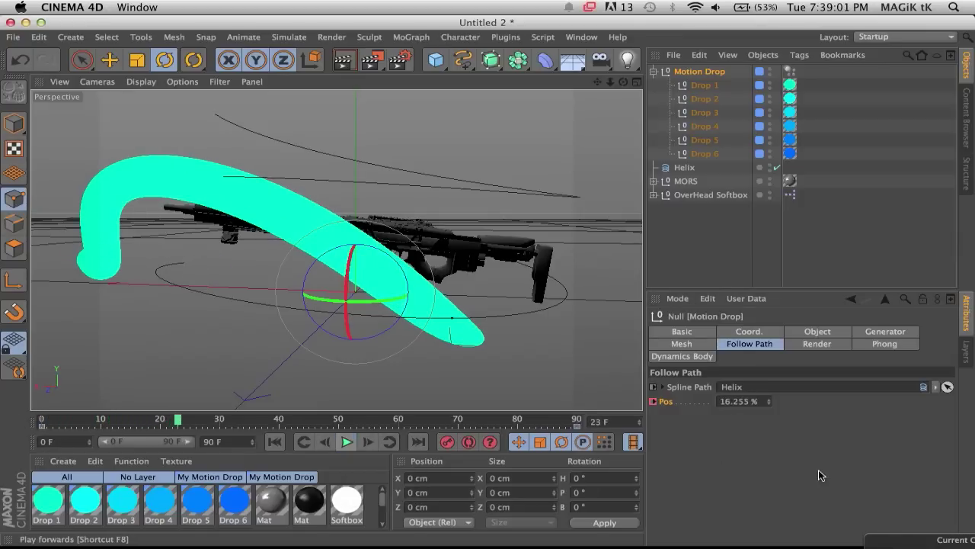
# Set Distance 1 to 0 cm in the Motion Drop's Generator settings.
pyautogui.click(907, 333)
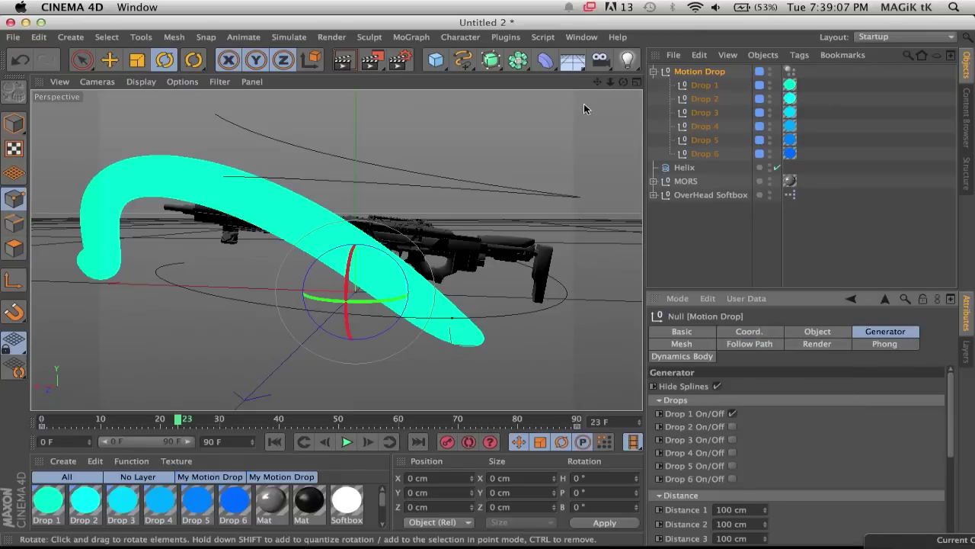
pyautogui.scroll(-5, 869, 466)
pyautogui.scroll(5, 808, 374)
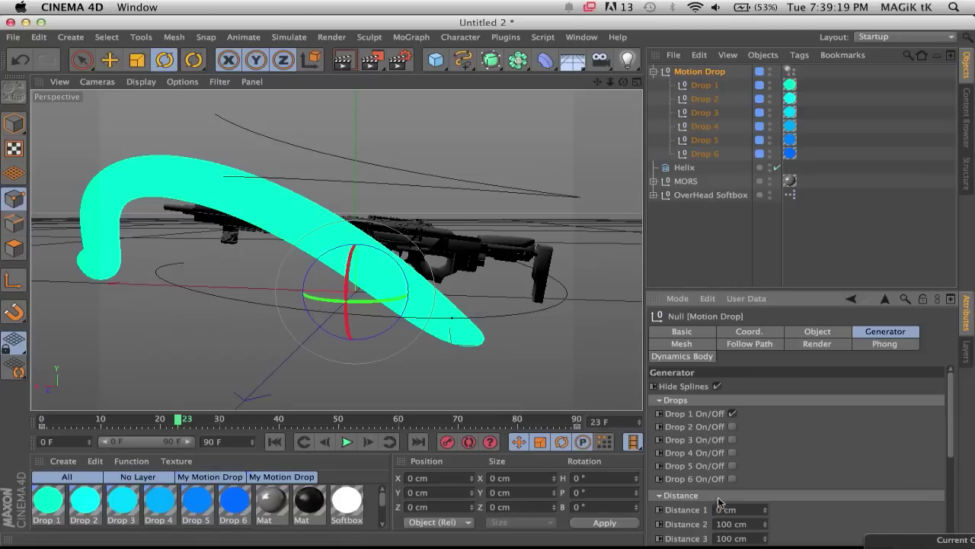
# Play the animation in stages and inspect the drop's coils around the rifle from several angles.
pyautogui.moveTo(624, 81); pyautogui.dragTo(628, 84)
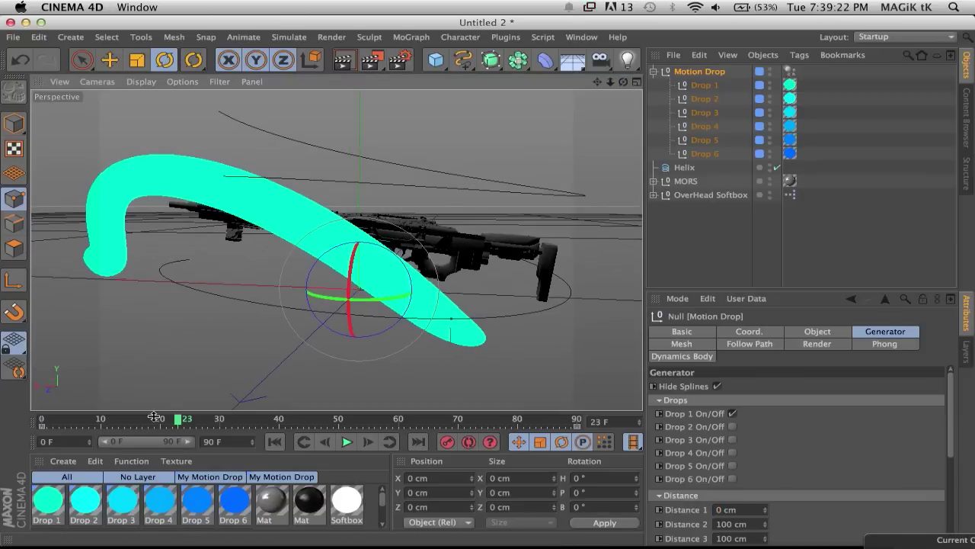
pyautogui.click(346, 442)
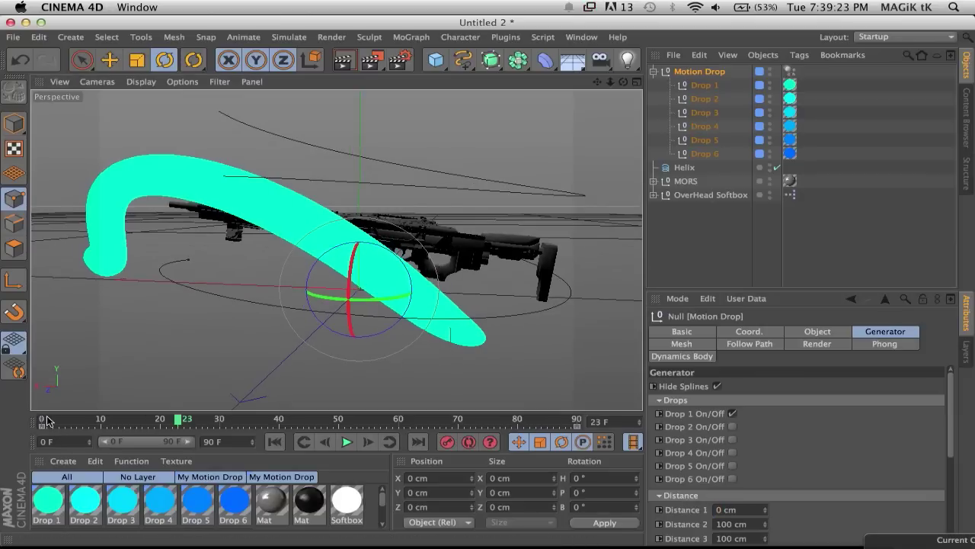
pyautogui.click(346, 442)
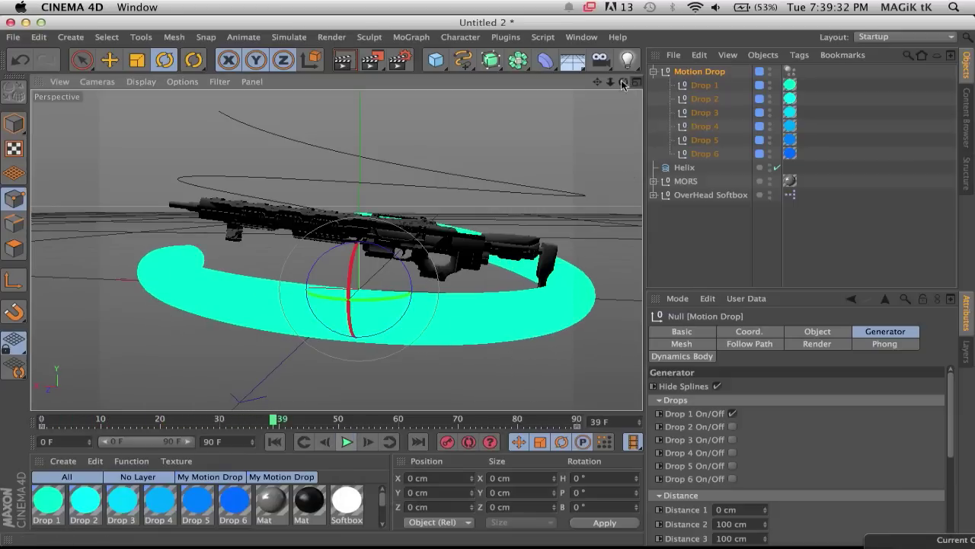
pyautogui.moveTo(623, 82)
pyautogui.mouseDown()
pyautogui.moveTo(591, 86)
pyautogui.moveTo(625, 87)
pyautogui.mouseUp()
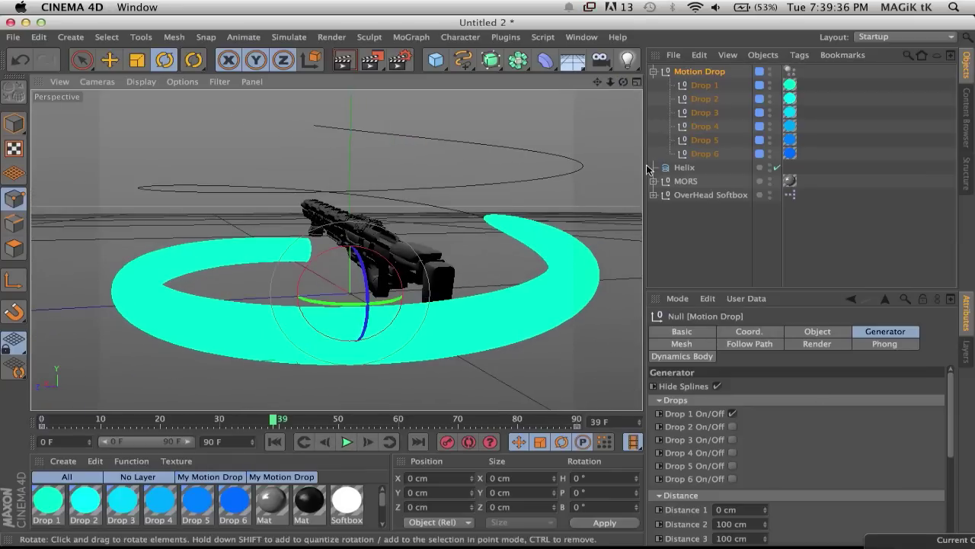
pyautogui.keyDown('alt'); pyautogui.moveTo(534, 259); pyautogui.dragTo(488, 284); pyautogui.keyUp('alt')
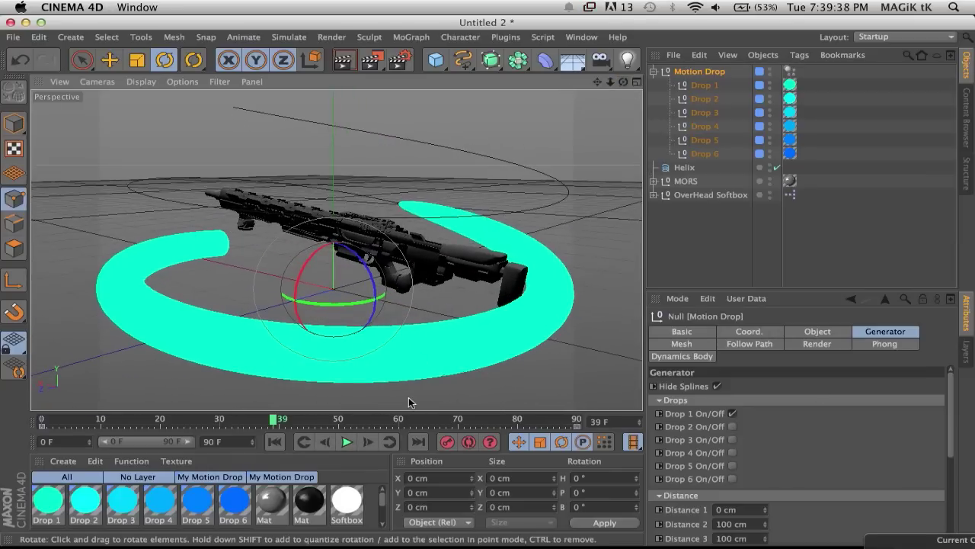
pyautogui.click(347, 441)
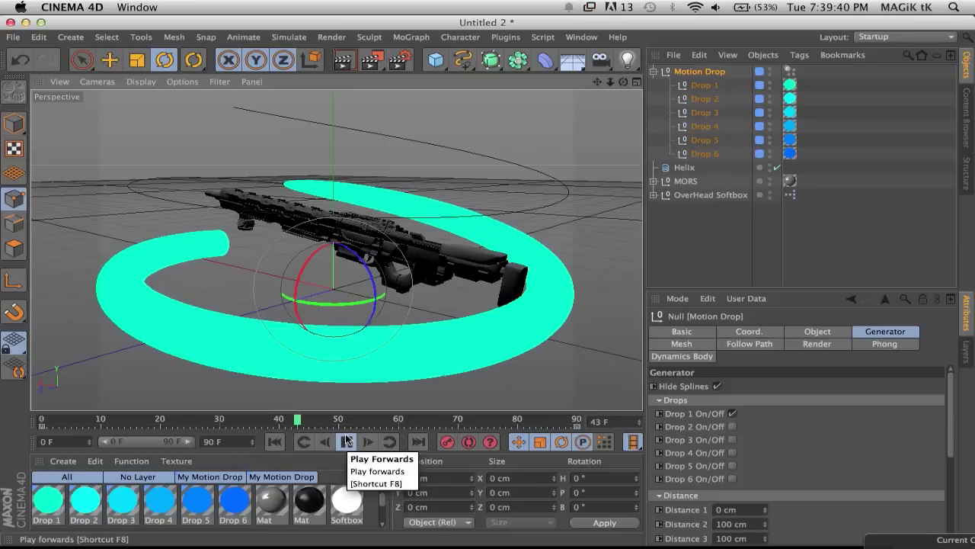
pyautogui.click(346, 442)
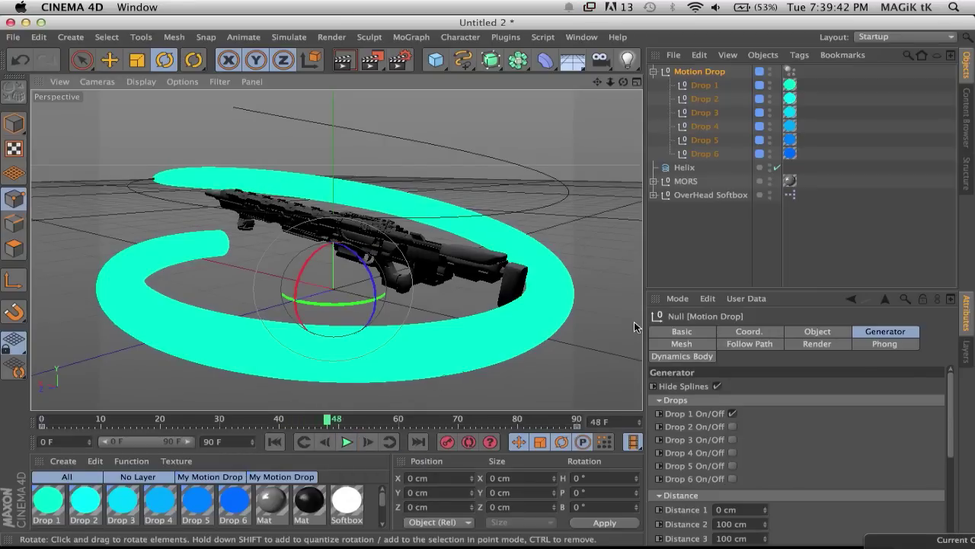
pyautogui.keyDown('alt'); pyautogui.moveTo(335, 263); pyautogui.dragTo(488, 279); pyautogui.keyUp('alt')
# Rotate the Helix so its coils wind along the rifle's length and move it toward the muzzle.
pyautogui.click(677, 169)
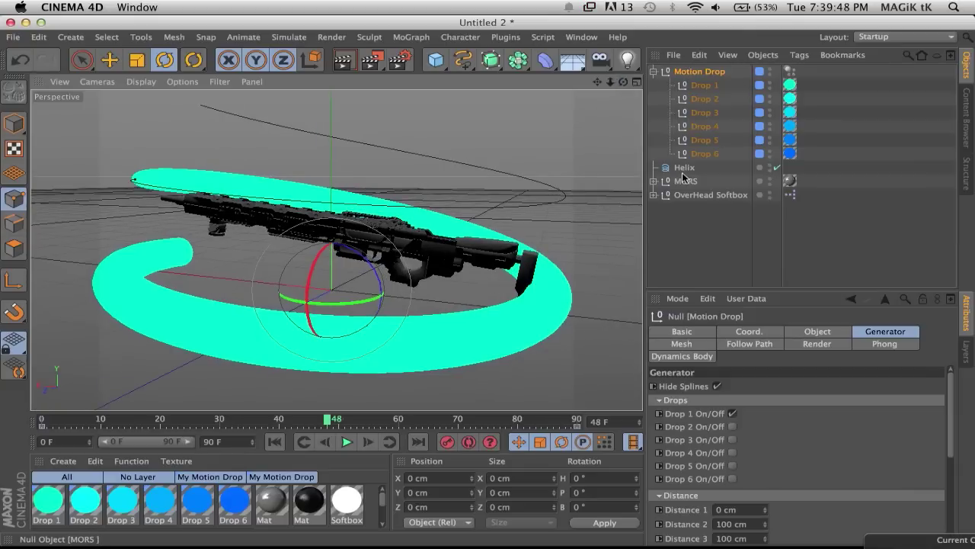
pyautogui.moveTo(363, 266); pyautogui.dragTo(381, 328)
pyautogui.moveTo(598, 84); pyautogui.dragTo(596, 89)
pyautogui.press('e')
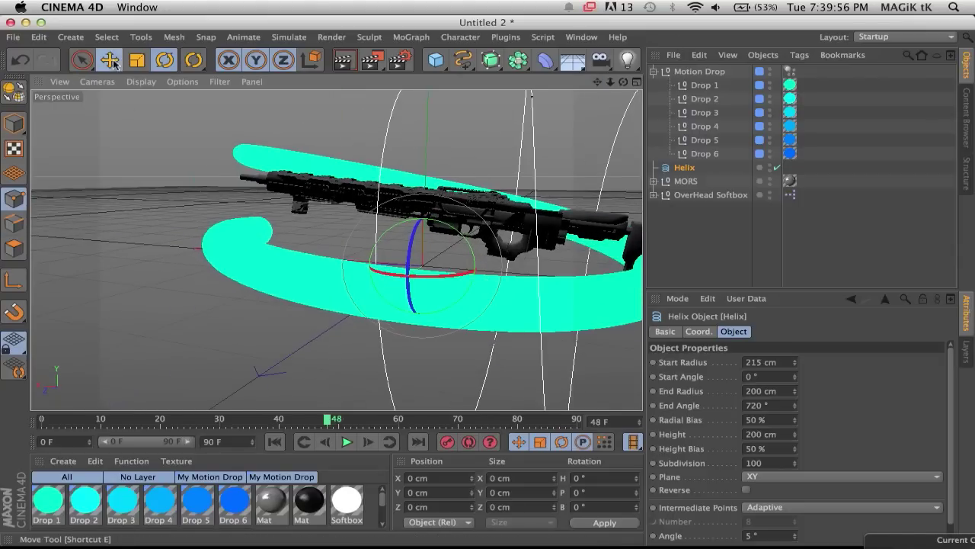
pyautogui.moveTo(421, 206); pyautogui.dragTo(421, 155)
pyautogui.moveTo(281, 206); pyautogui.dragTo(245, 201)
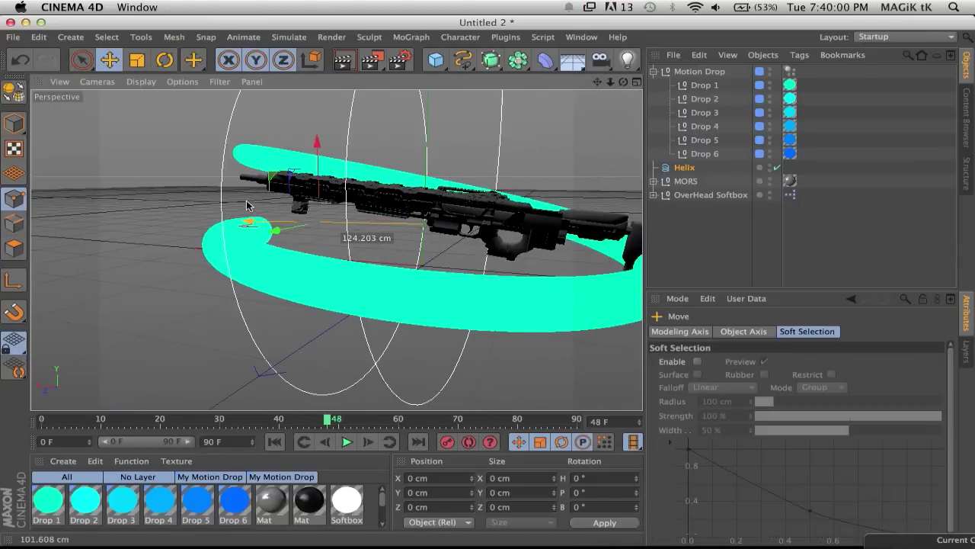
# Set the Helix's start radius to 47 cm and shift it up and further toward the muzzle.
pyautogui.click(685, 168)
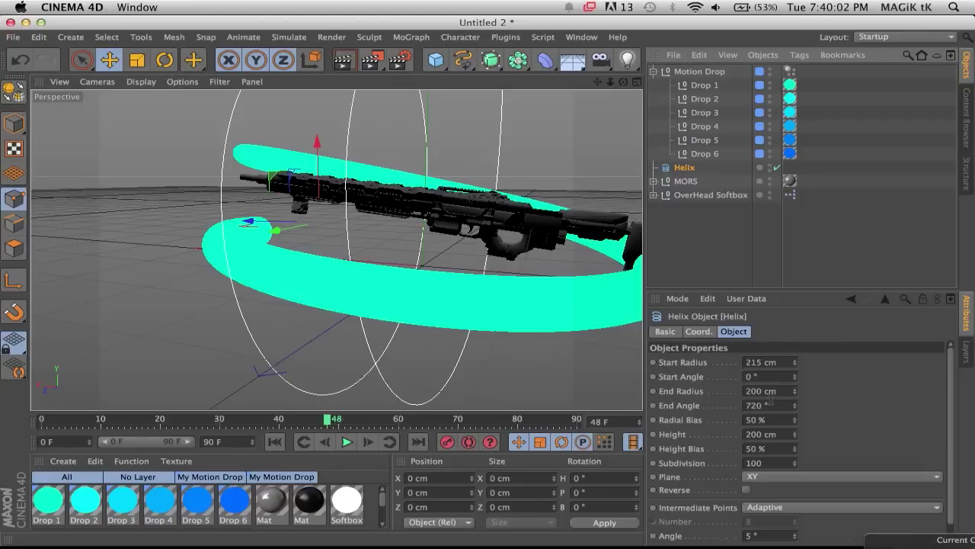
pyautogui.moveTo(770, 363); pyautogui.dragTo(764, 363)
pyautogui.moveTo(317, 150); pyautogui.dragTo(318, 122)
pyautogui.moveTo(246, 195); pyautogui.dragTo(220, 195)
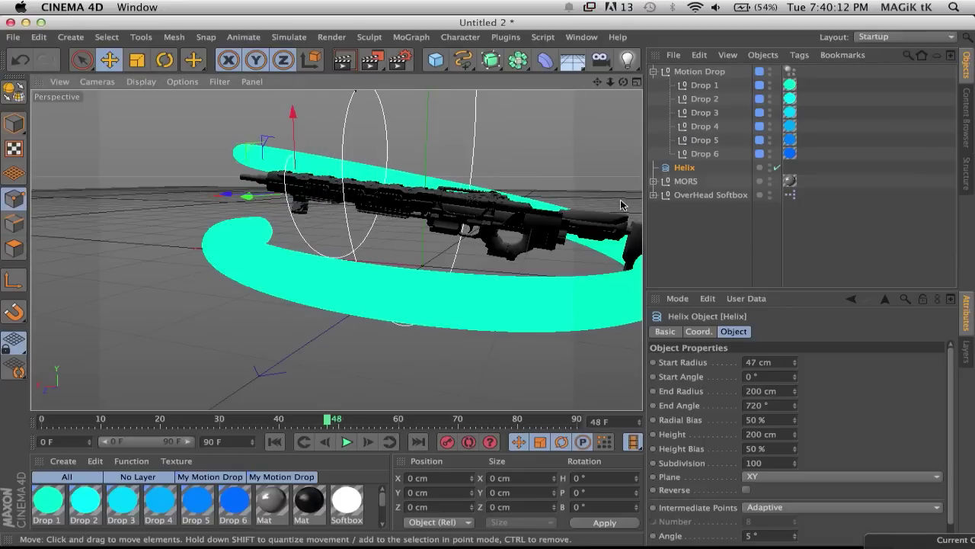
# Set the Helix's height to 374 cm and its end radius to 186 cm.
pyautogui.click(769, 435)
pyautogui.scroll(10, 771, 435)
pyautogui.scroll(10, 771, 434)
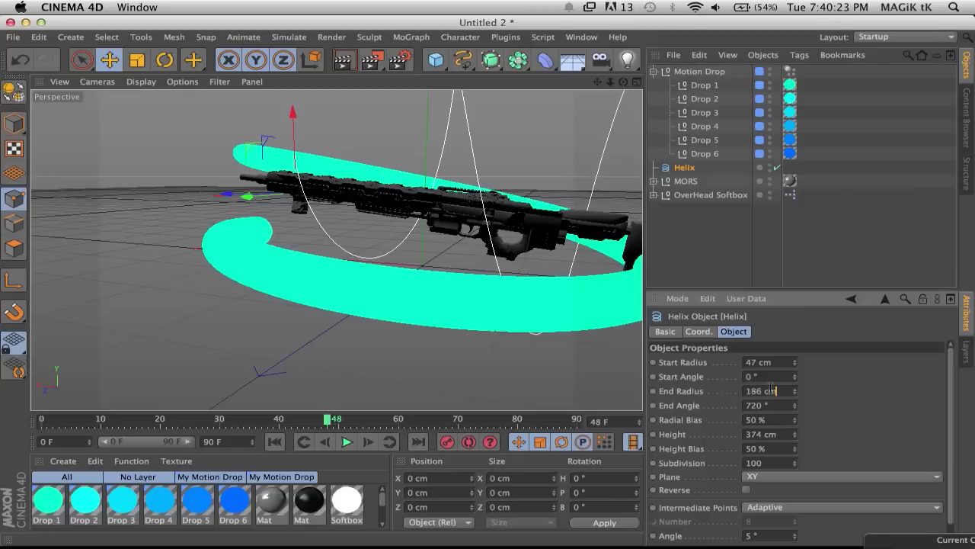
# Open the Drop 1 material in the Material Editor and move the editor clear of the rifle.
pyautogui.click(59, 502)
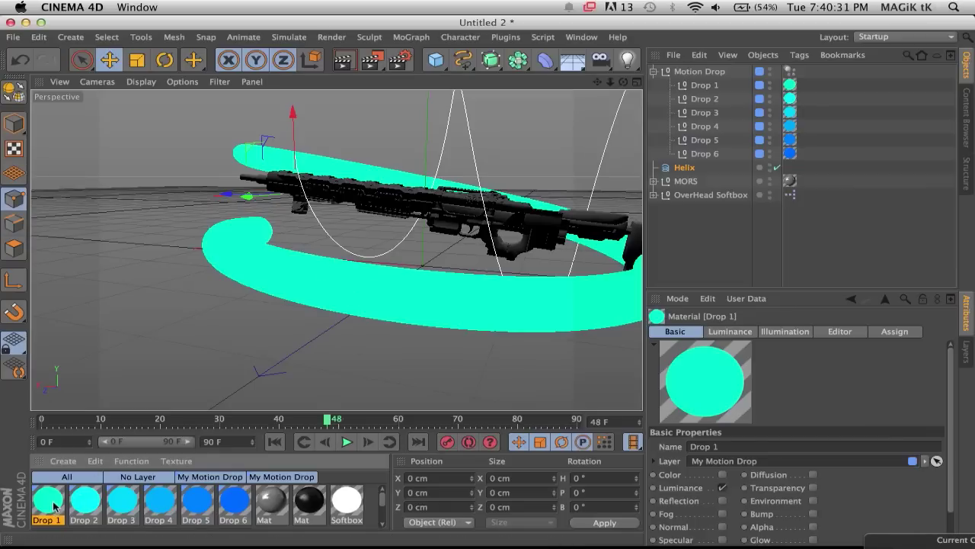
pyautogui.doubleClick(53, 506)
pyautogui.moveTo(518, 98); pyautogui.dragTo(377, 251)
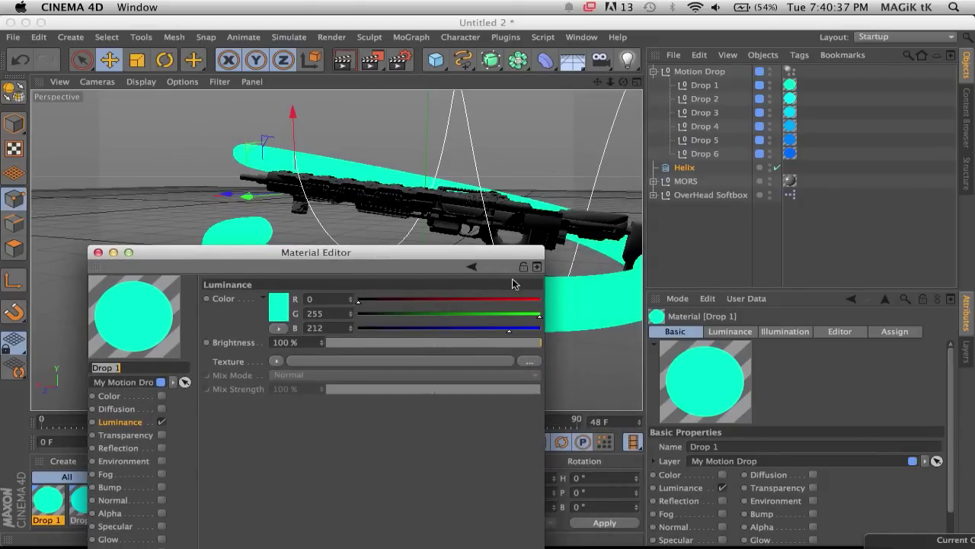
pyautogui.moveTo(409, 252)
pyautogui.mouseDown()
pyautogui.moveTo(424, 279)
pyautogui.moveTo(420, 260)
pyautogui.mouseUp()
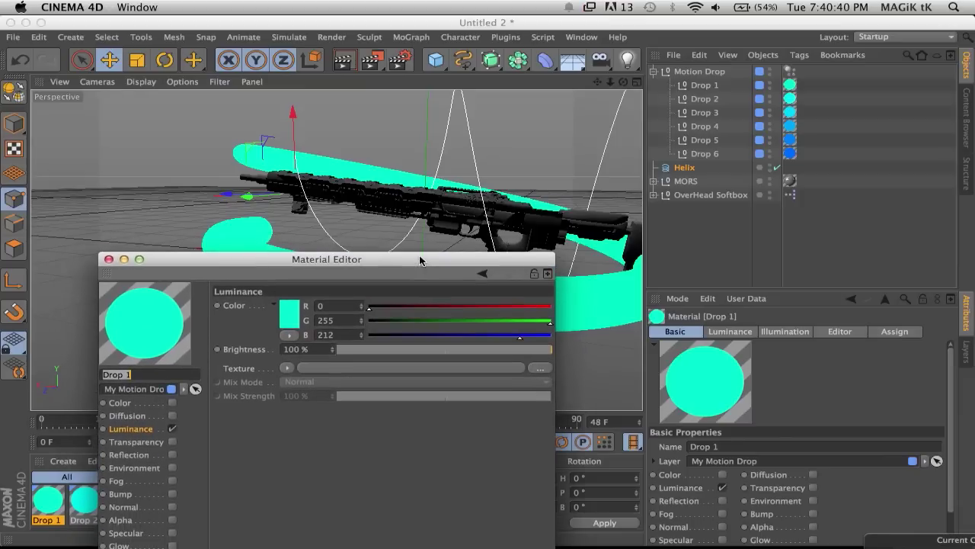
# Check the Global Illumination options in the render settings and close them.
pyautogui.click(404, 62)
pyautogui.click(59, 156)
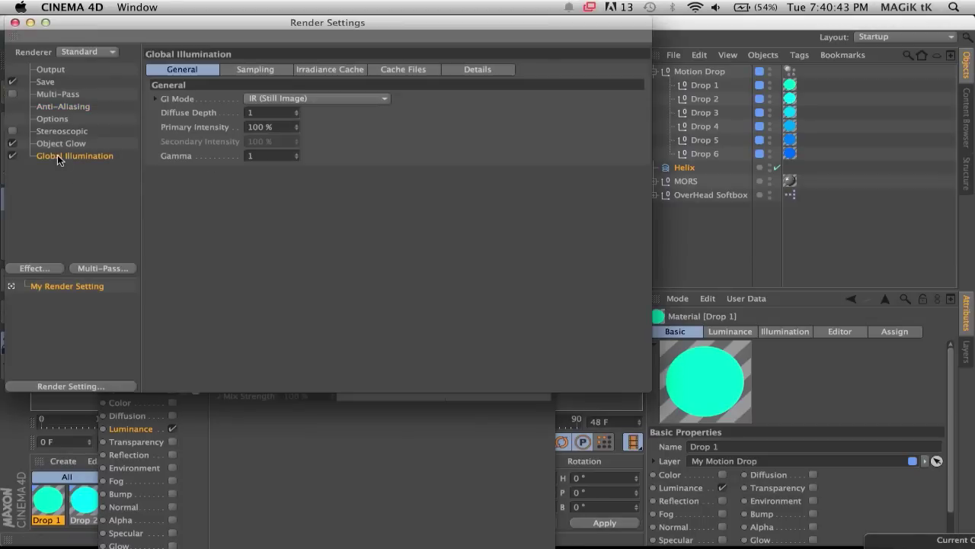
pyautogui.click(15, 23)
# Enable the Transparency channel of the Drop 1 material.
pyautogui.moveTo(373, 257); pyautogui.dragTo(358, 194)
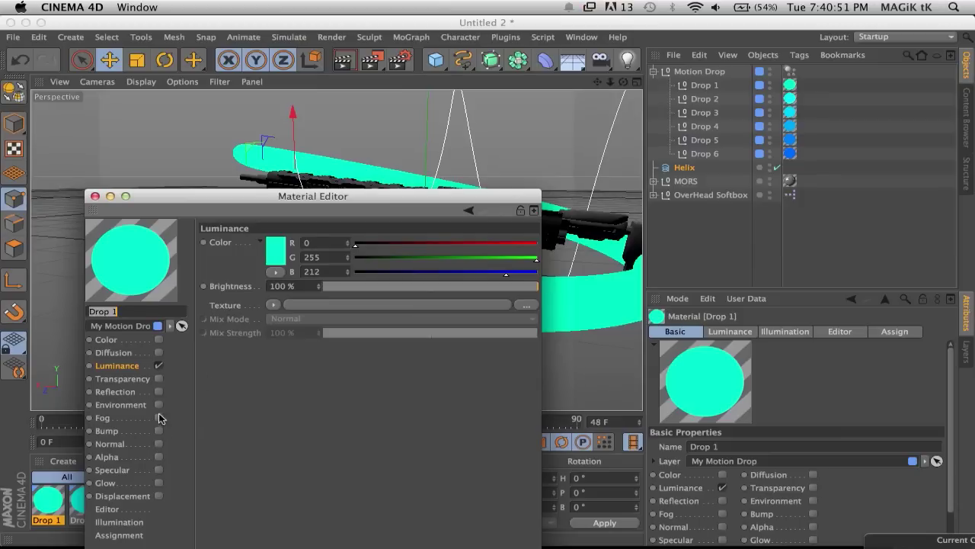
pyautogui.click(158, 379)
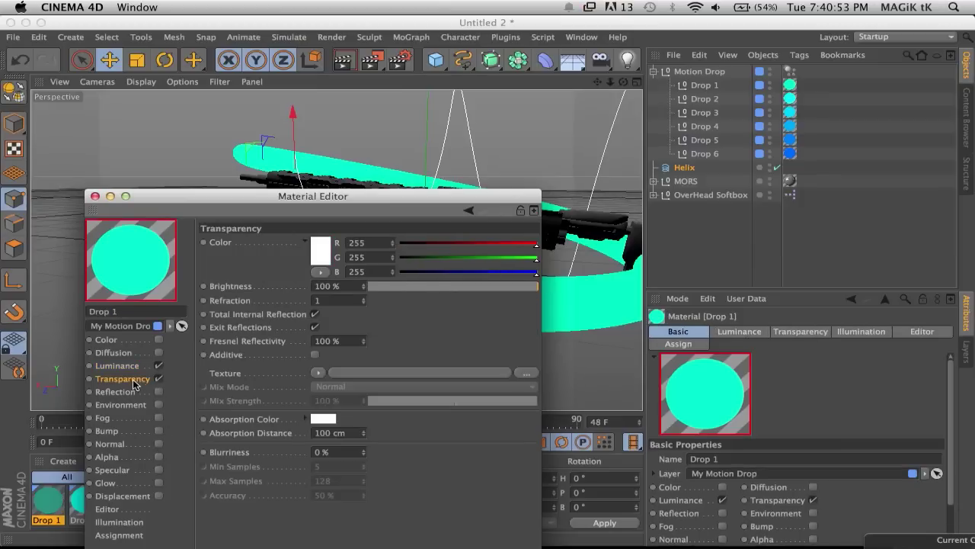
# Try refraction values such as 1.09 and 1.13 in the Drop 1 material's Transparency channel.
pyautogui.moveTo(370, 196); pyautogui.dragTo(391, 220)
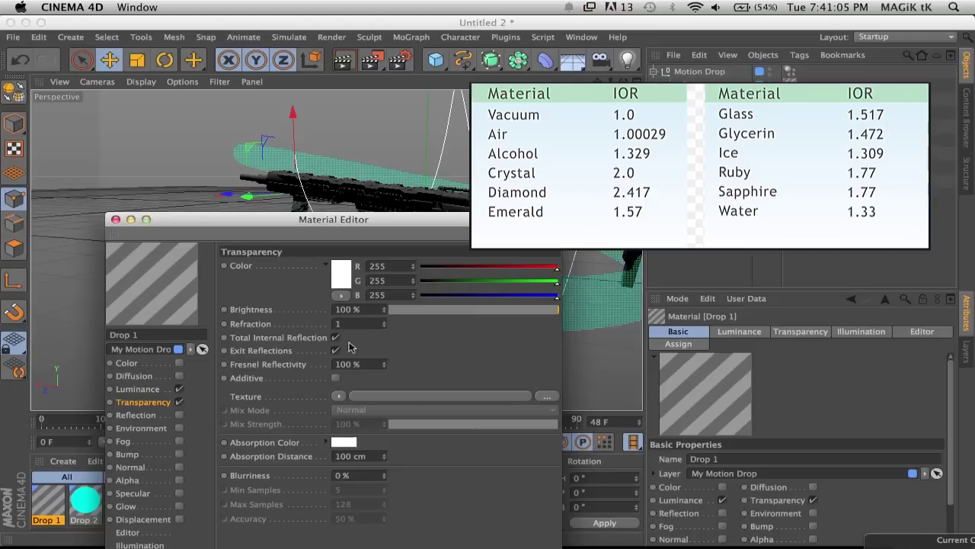
pyautogui.click(352, 323)
pyautogui.write('1.05')
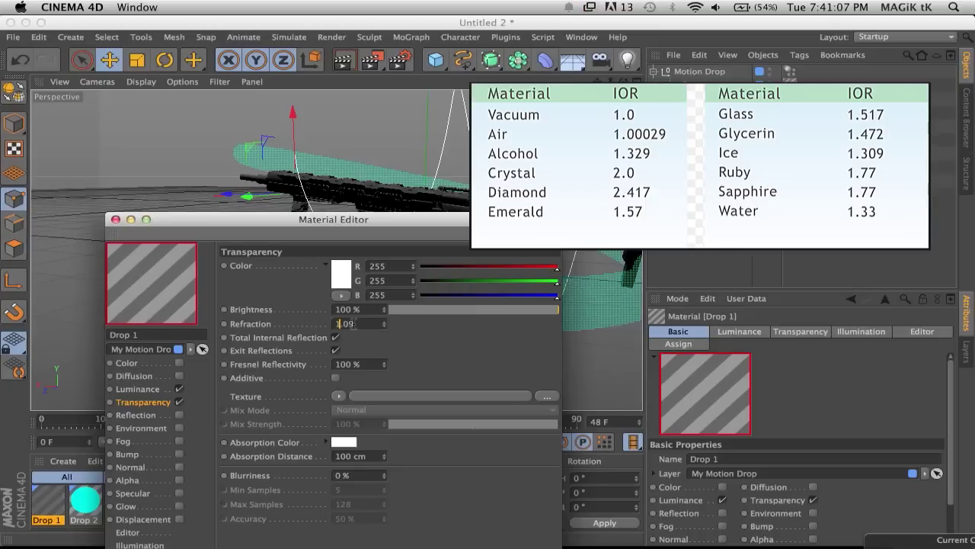
pyautogui.moveTo(384, 324); pyautogui.dragTo(392, 324)
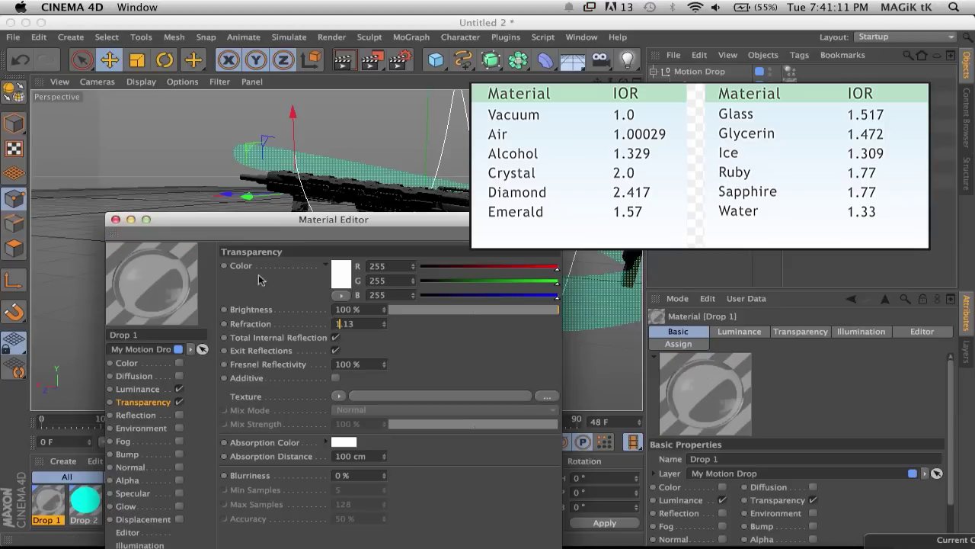
pyautogui.scroll(13, 364, 324)
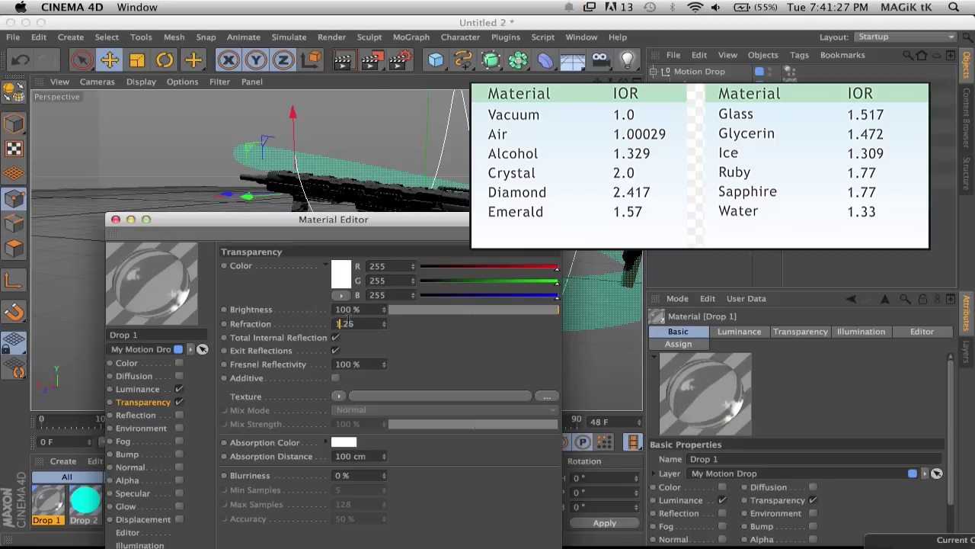
# Set the refraction of the Drop 1 material's transparency to 1.5.
pyautogui.moveTo(403, 223); pyautogui.dragTo(402, 305)
pyautogui.write('.5')
pyautogui.press('Return')
pyautogui.moveTo(297, 308); pyautogui.dragTo(352, 246)
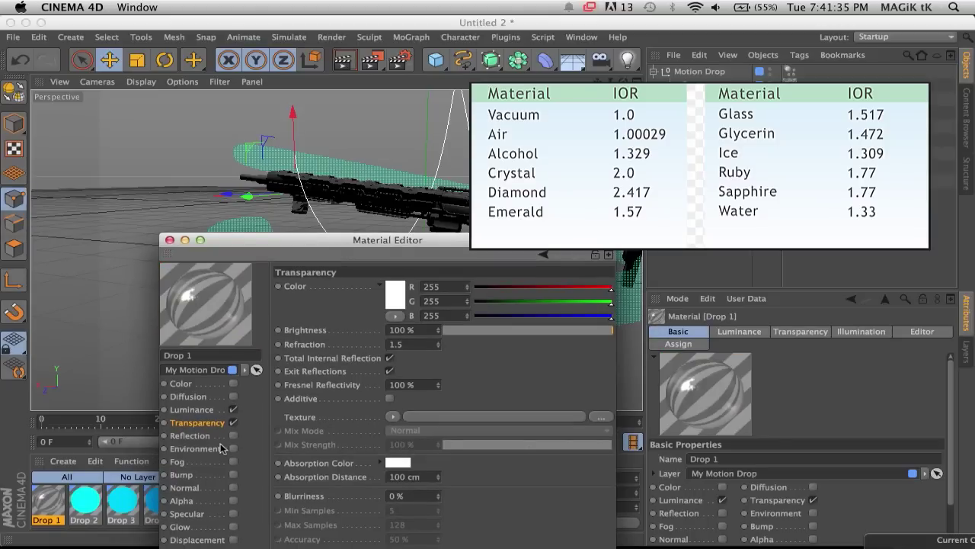
# Enable the Glow channel of the Drop 1 material.
pyautogui.moveTo(320, 240); pyautogui.dragTo(320, 227)
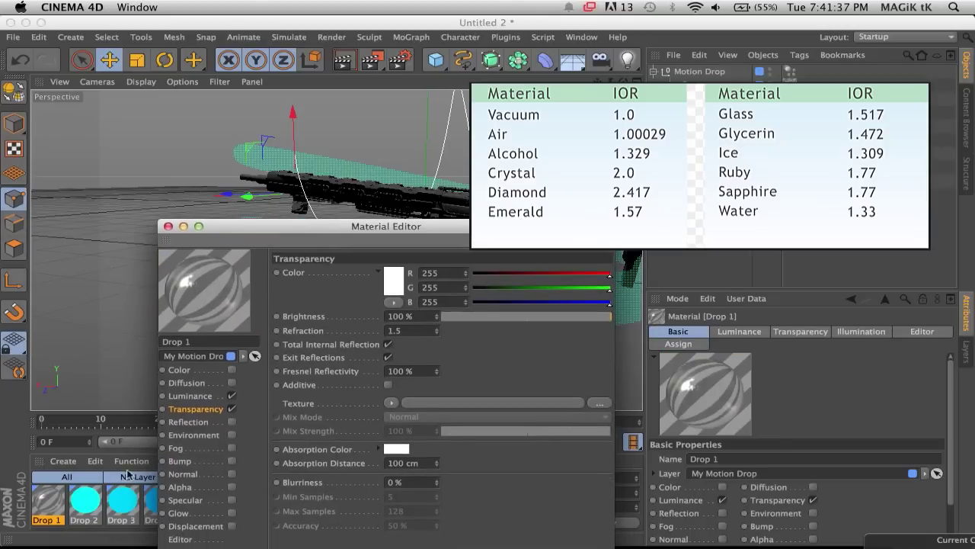
pyautogui.click(183, 514)
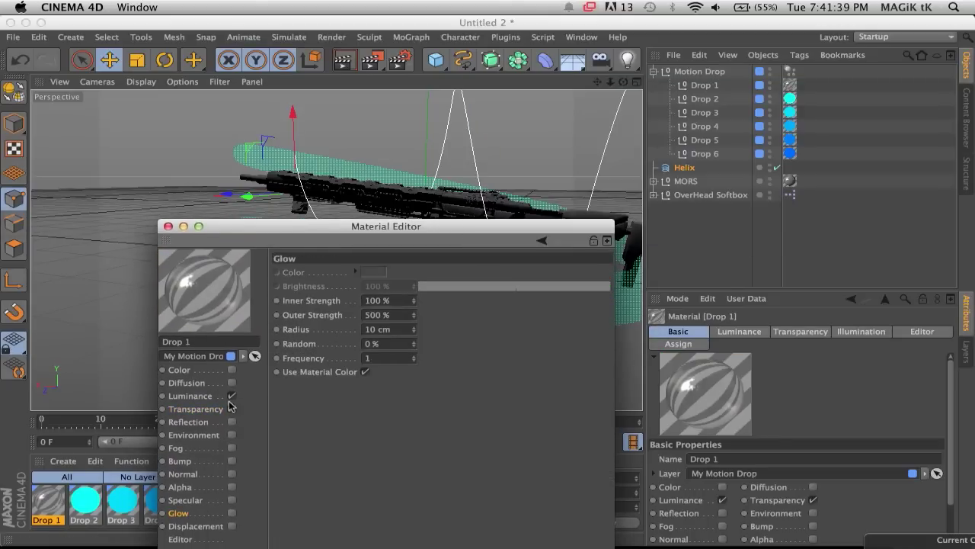
pyautogui.click(232, 515)
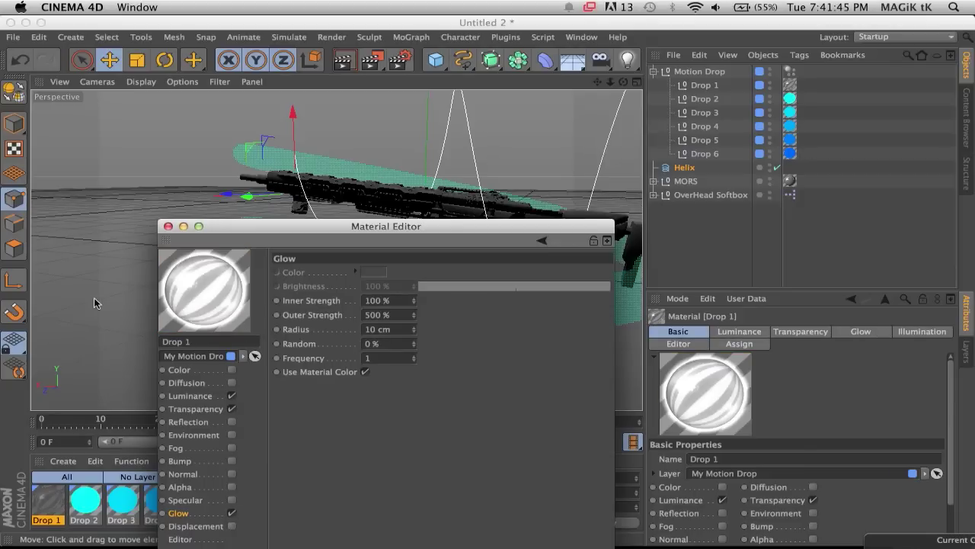
# Check that the Object Glow effect is present in the render settings and close them.
pyautogui.click(401, 62)
pyautogui.click(55, 144)
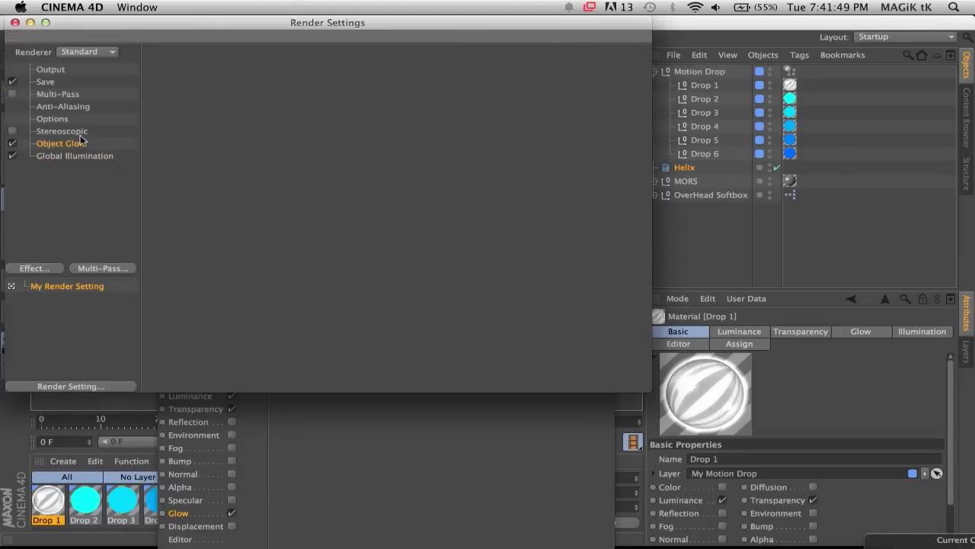
pyautogui.click(14, 22)
# Set the Drop 1 glow's inner strength to 70% and outer strength to 30%, and close the Material Editor.
pyautogui.moveTo(416, 227); pyautogui.dragTo(311, 151)
pyautogui.doubleClick(275, 226)
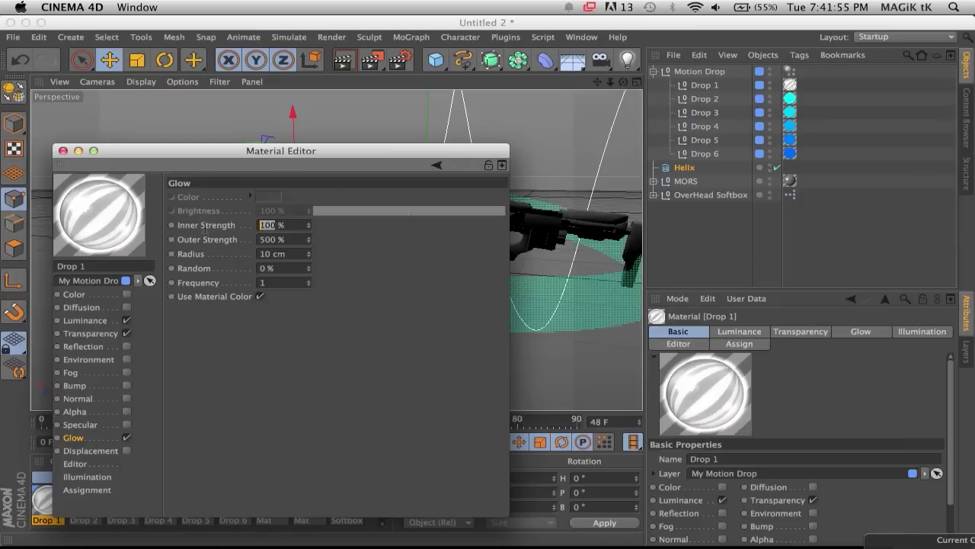
pyautogui.write('7')
pyautogui.press('Tab')
pyautogui.write('30')
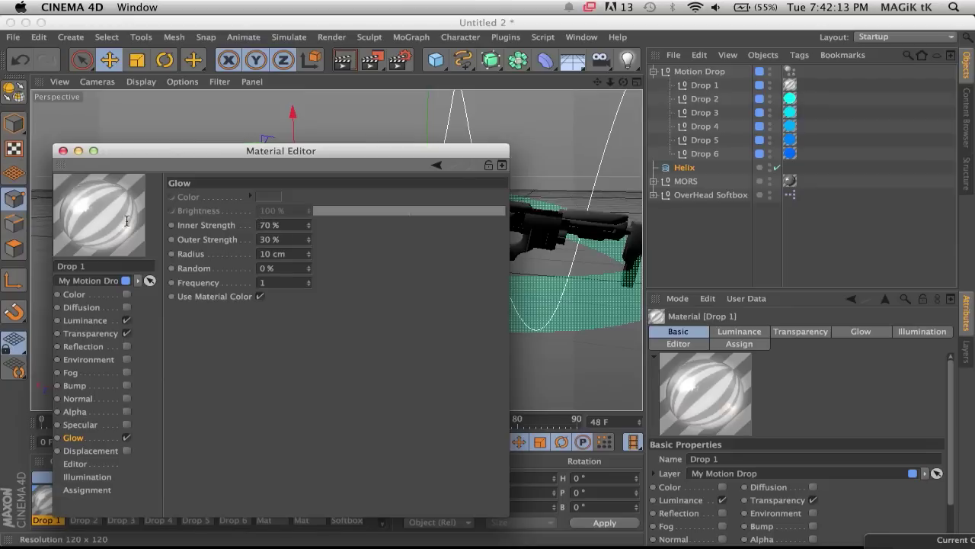
pyautogui.click(105, 338)
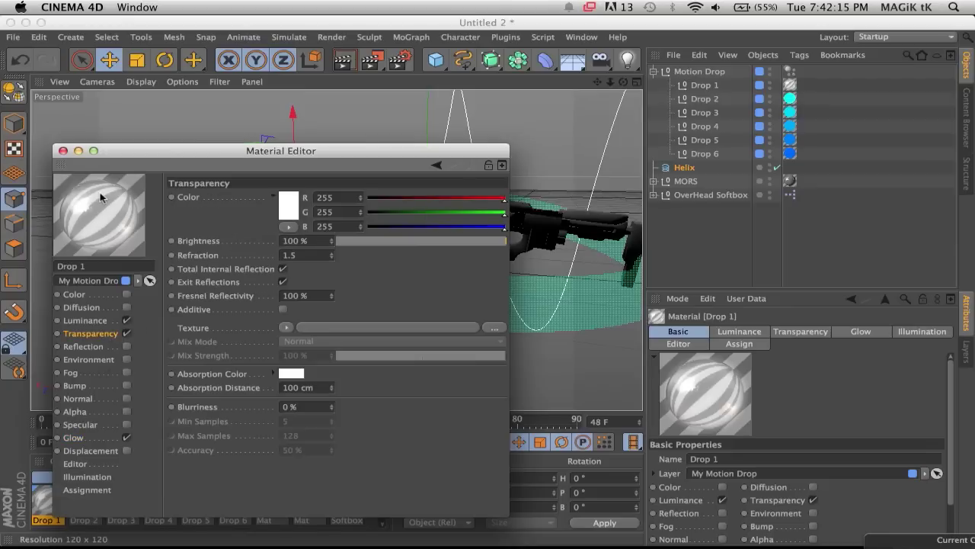
pyautogui.click(62, 150)
# Play the drop animation from frame 0 with the whole rifle and spline in view.
pyautogui.moveTo(610, 82)
pyautogui.mouseDown()
pyautogui.moveTo(579, 86)
pyautogui.moveTo(610, 88)
pyautogui.mouseUp()
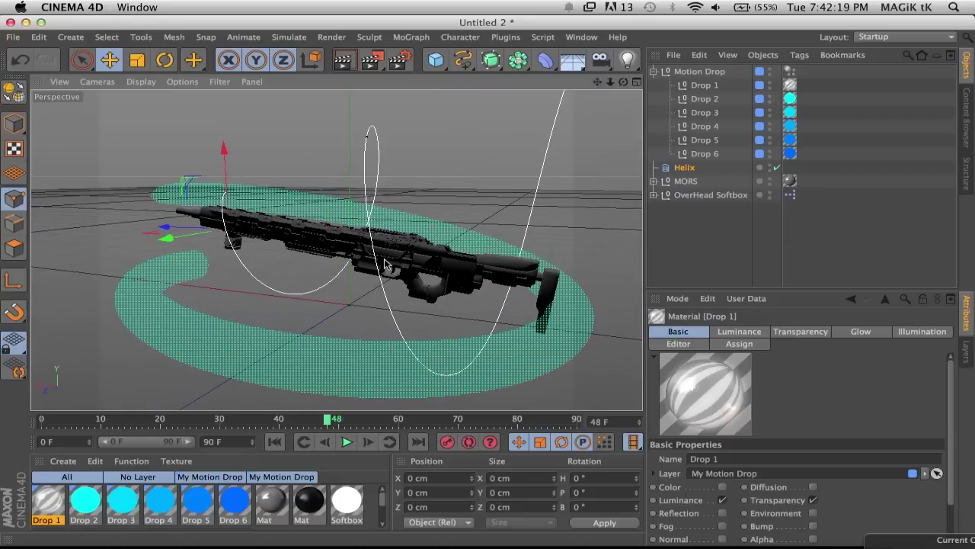
pyautogui.moveTo(327, 420); pyautogui.dragTo(14, 423)
pyautogui.click(349, 443)
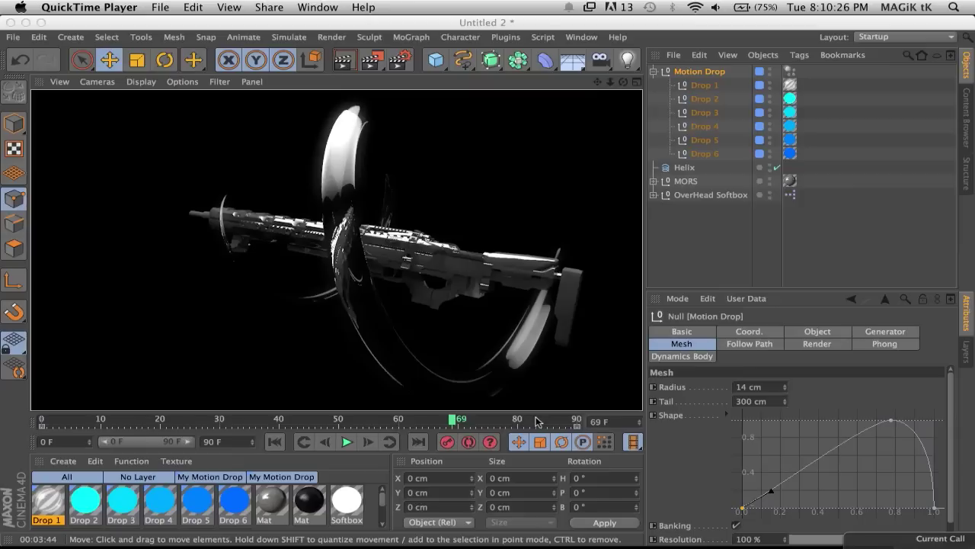
pyautogui.moveTo(945, 535)
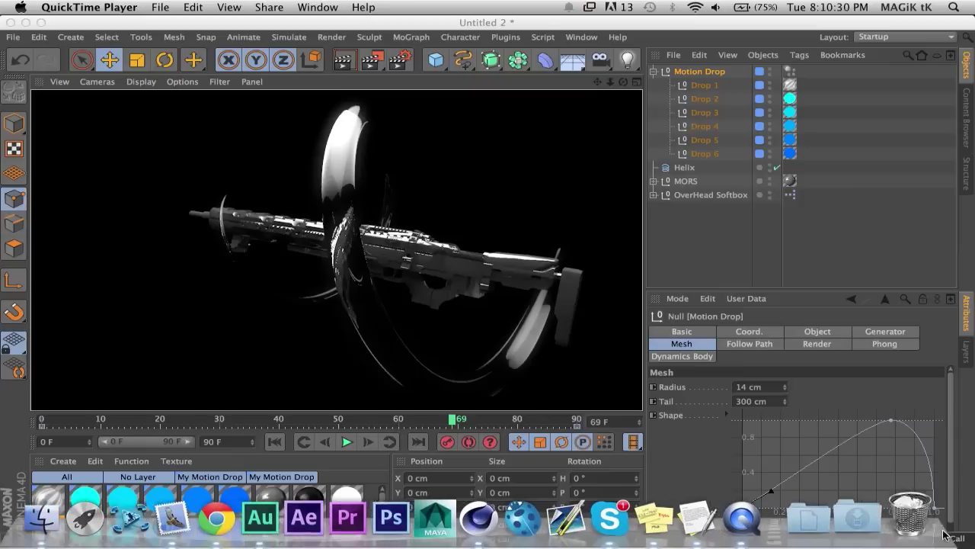